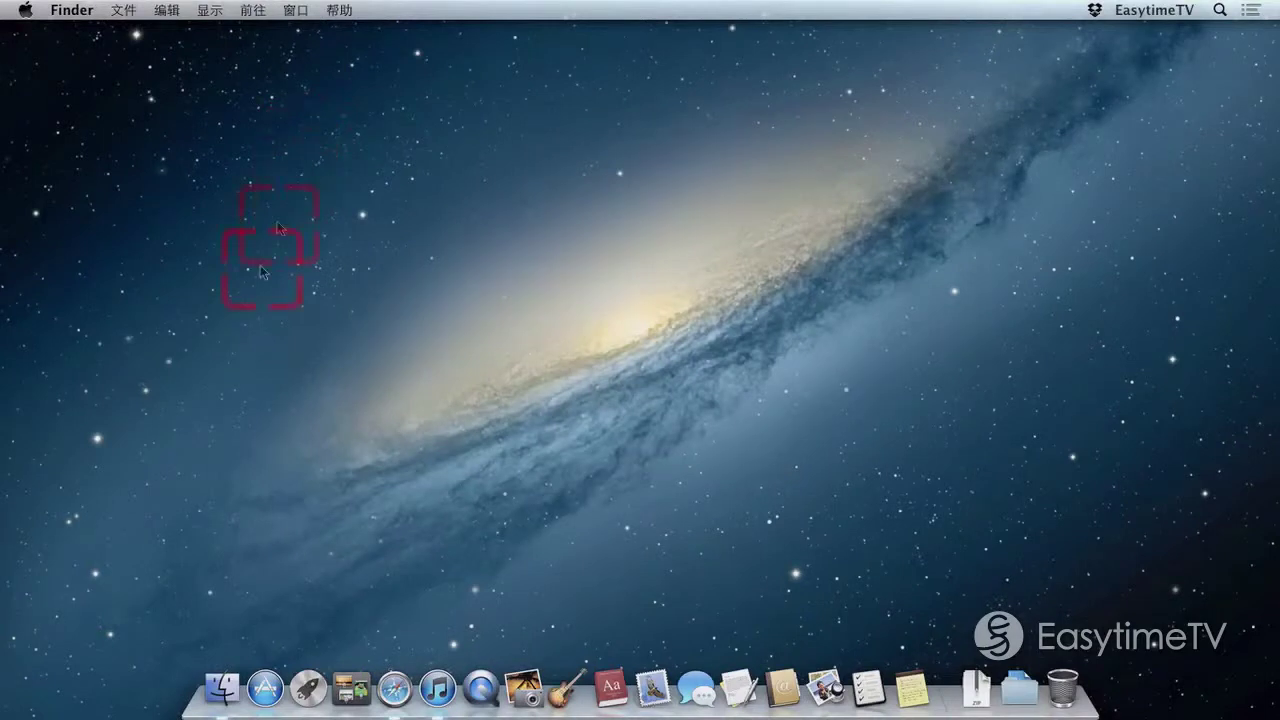
- Open a Finder window, minimize it to the Dock and restore it
{"action": "left_click", "coordinate": [213, 670]}
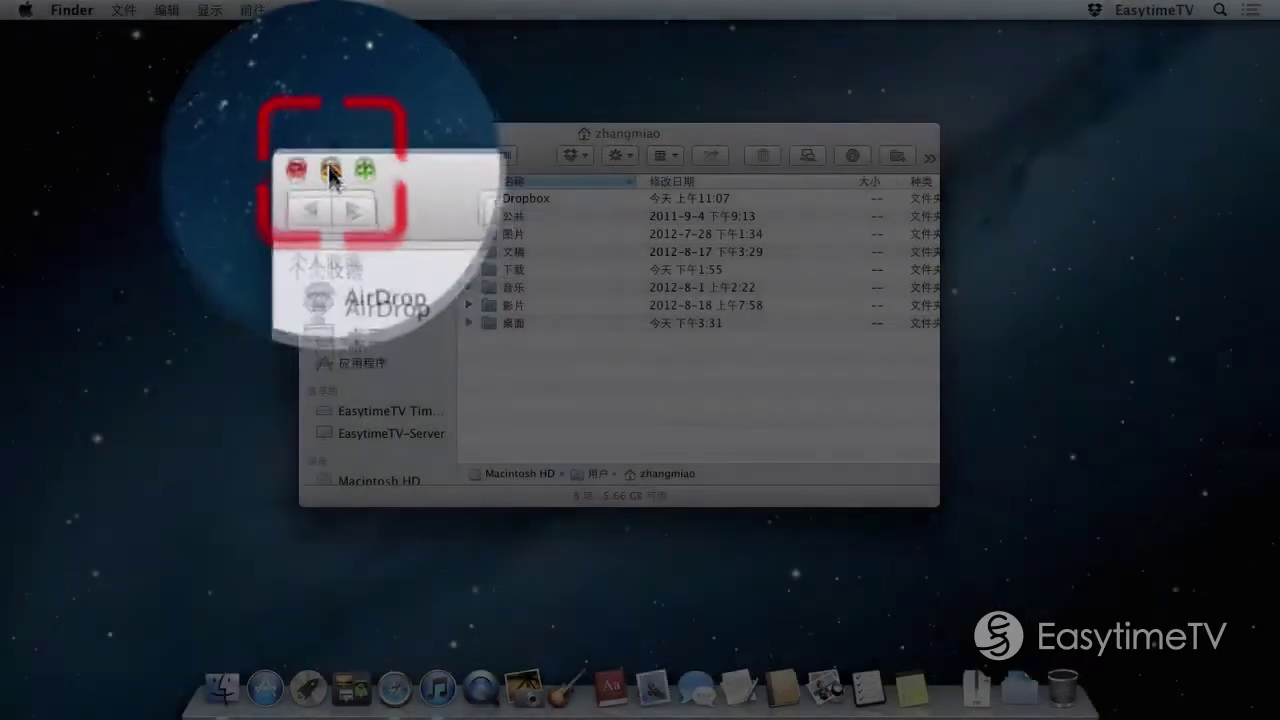
{"action": "left_click", "coordinate": [332, 133]}
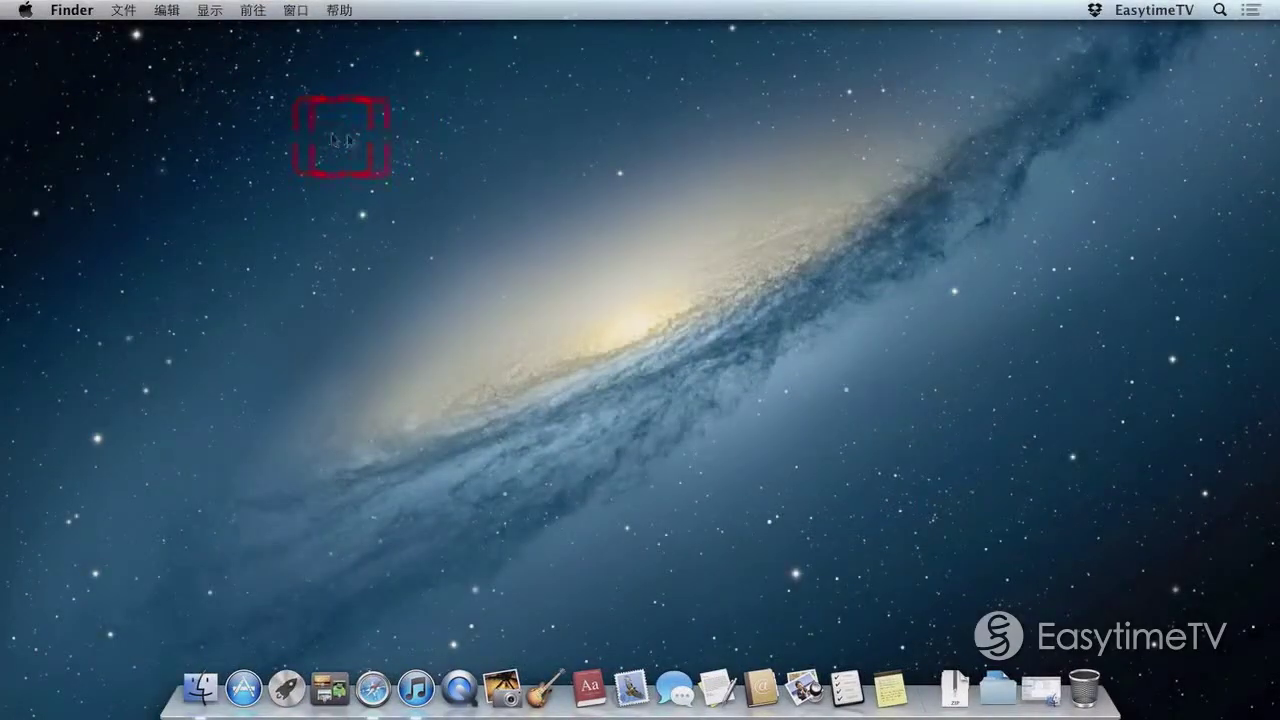
{"action": "left_click", "coordinate": [1040, 688]}
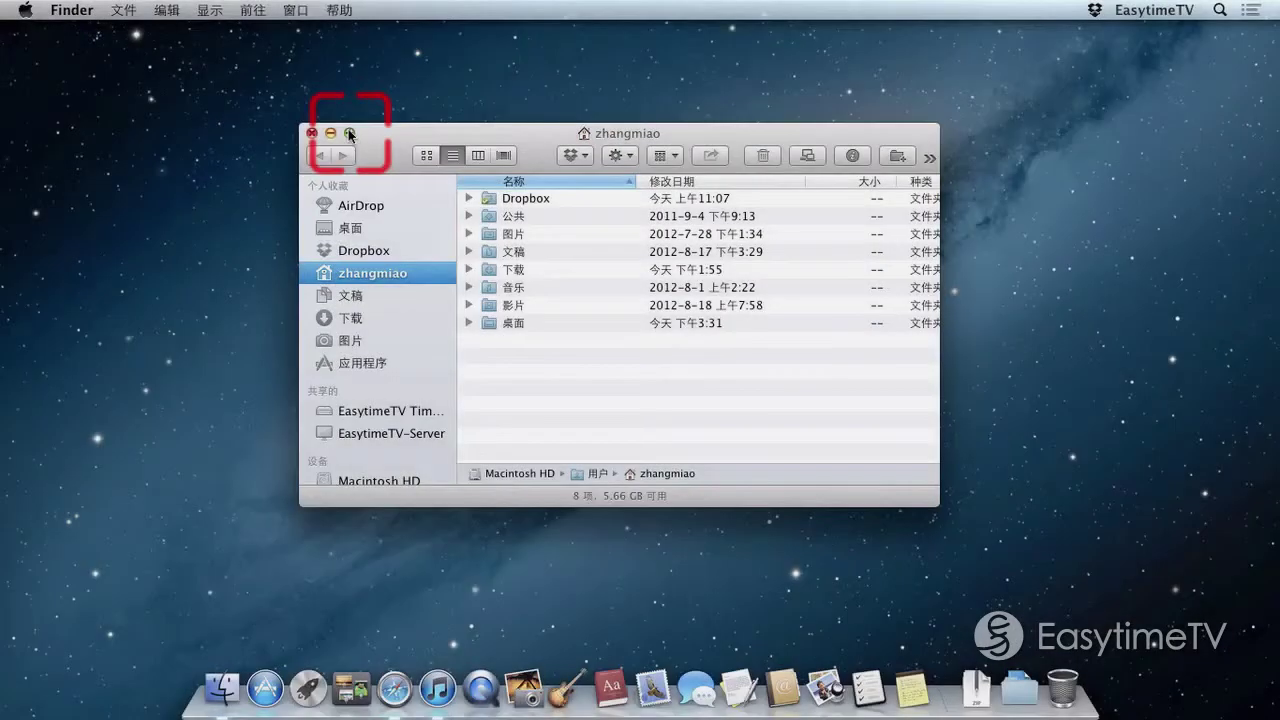
- Zoom the Finder window to fit its contents, return it to its previous size and close it
{"action": "left_click", "coordinate": [349, 133]}
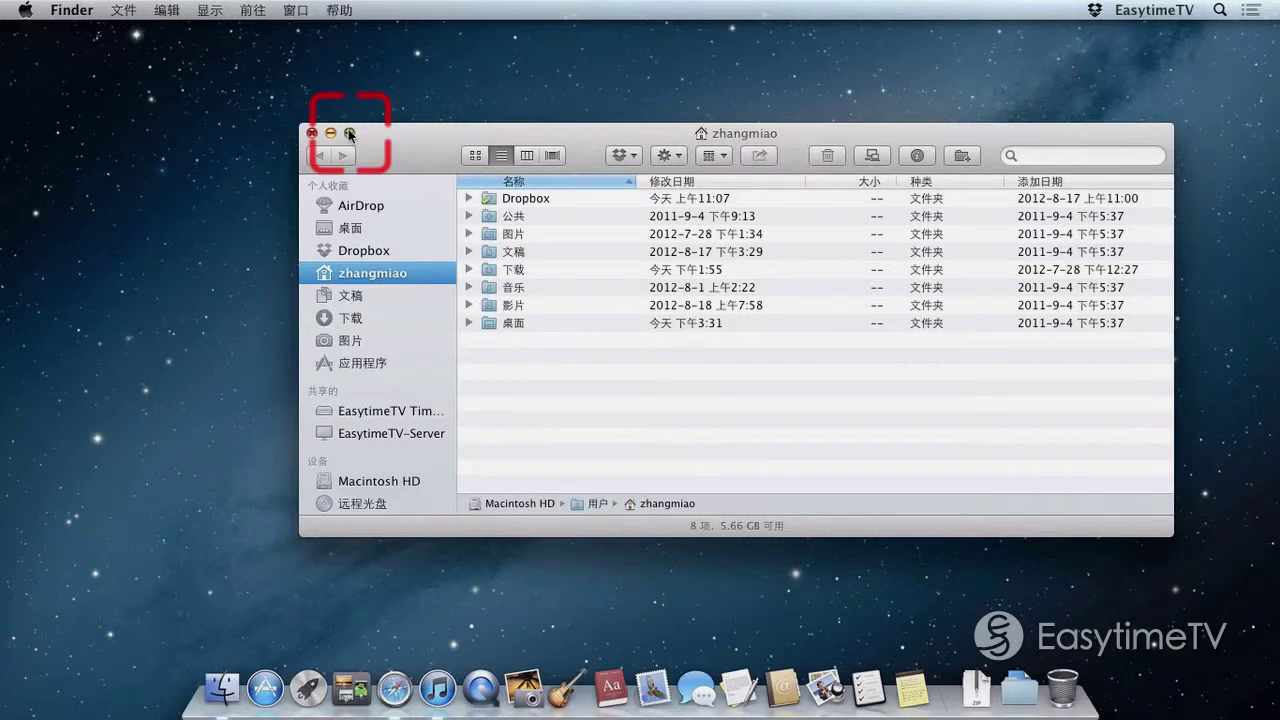
{"action": "left_click", "coordinate": [349, 133]}
{"action": "left_click", "coordinate": [311, 133]}
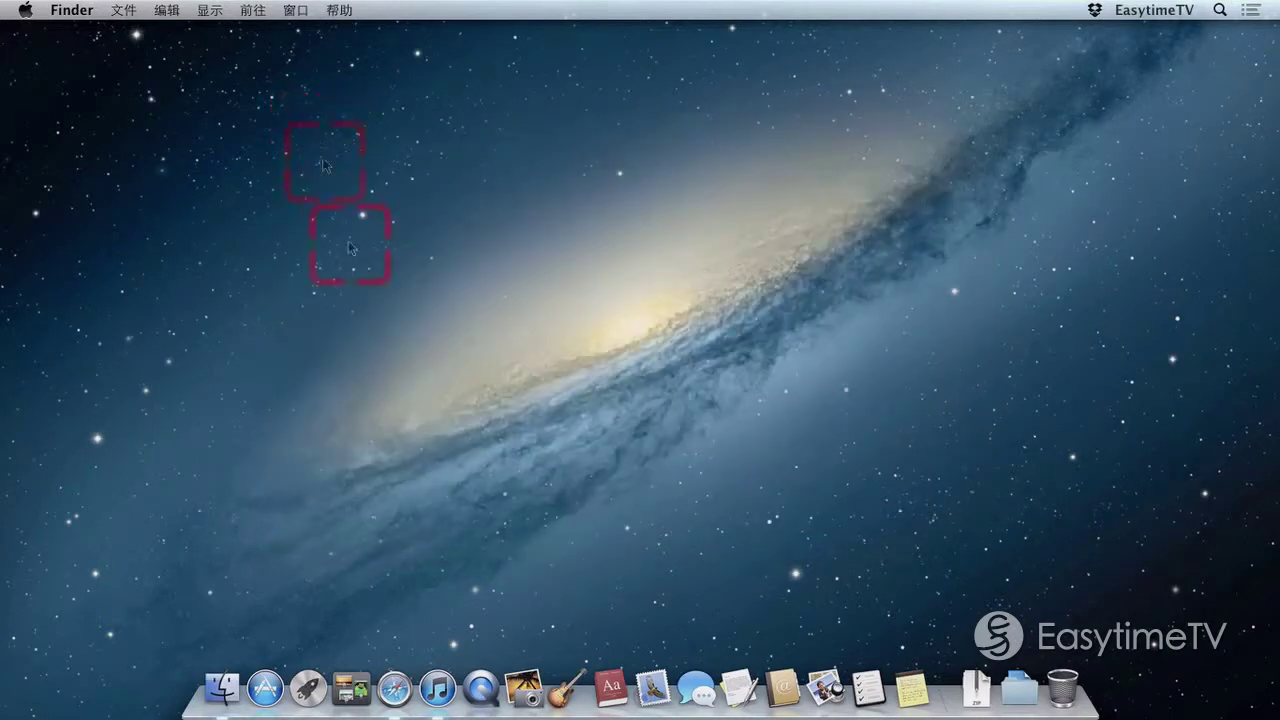
- Switch to Safari and load the website apple.com.cn
{"action": "left_click", "coordinate": [400, 680]}
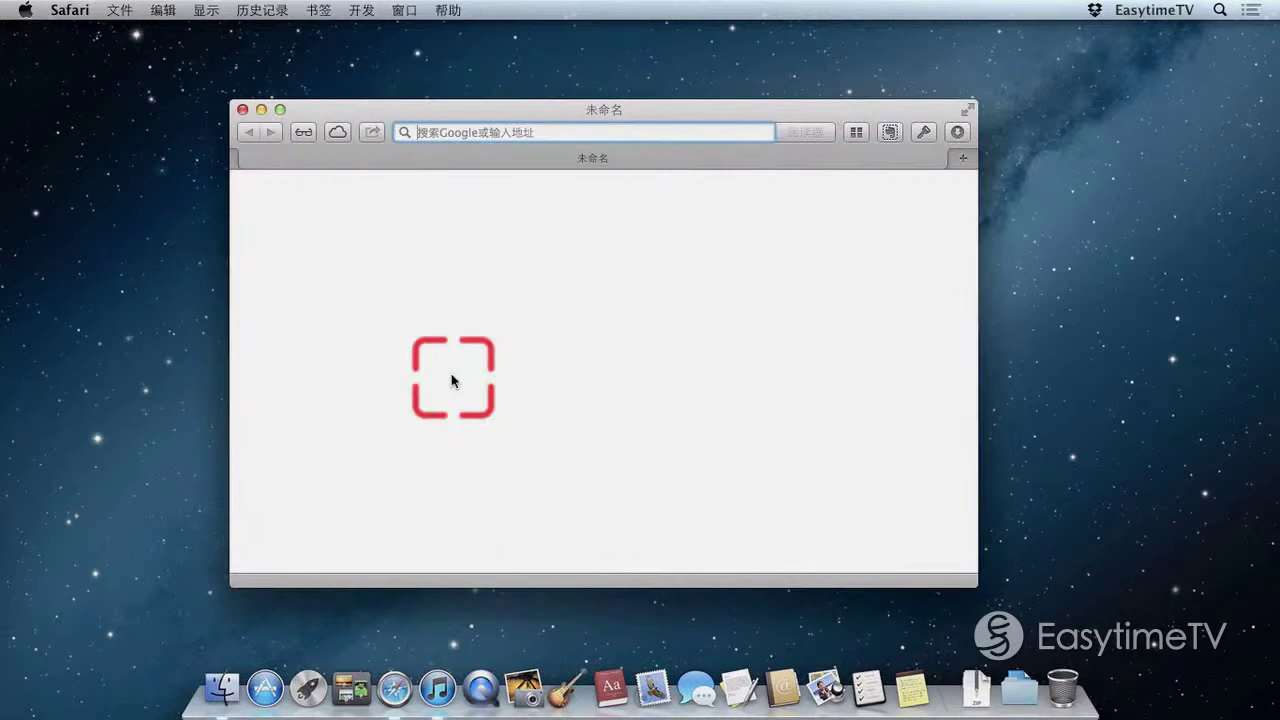
{"action": "type", "text": "apple.com.cn"}
{"action": "key", "text": "Return"}
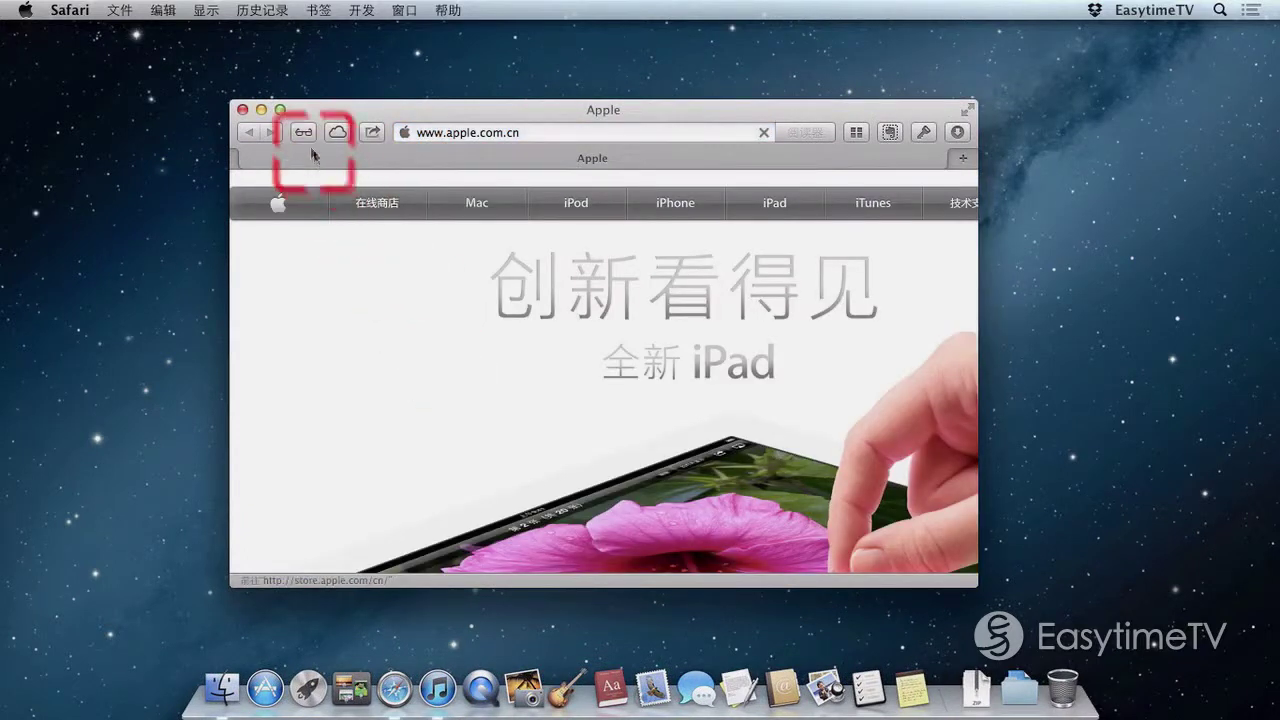
- Enlarge the Safari window to fit the Apple page and minimize it to the Dock
{"action": "left_click", "coordinate": [281, 110]}
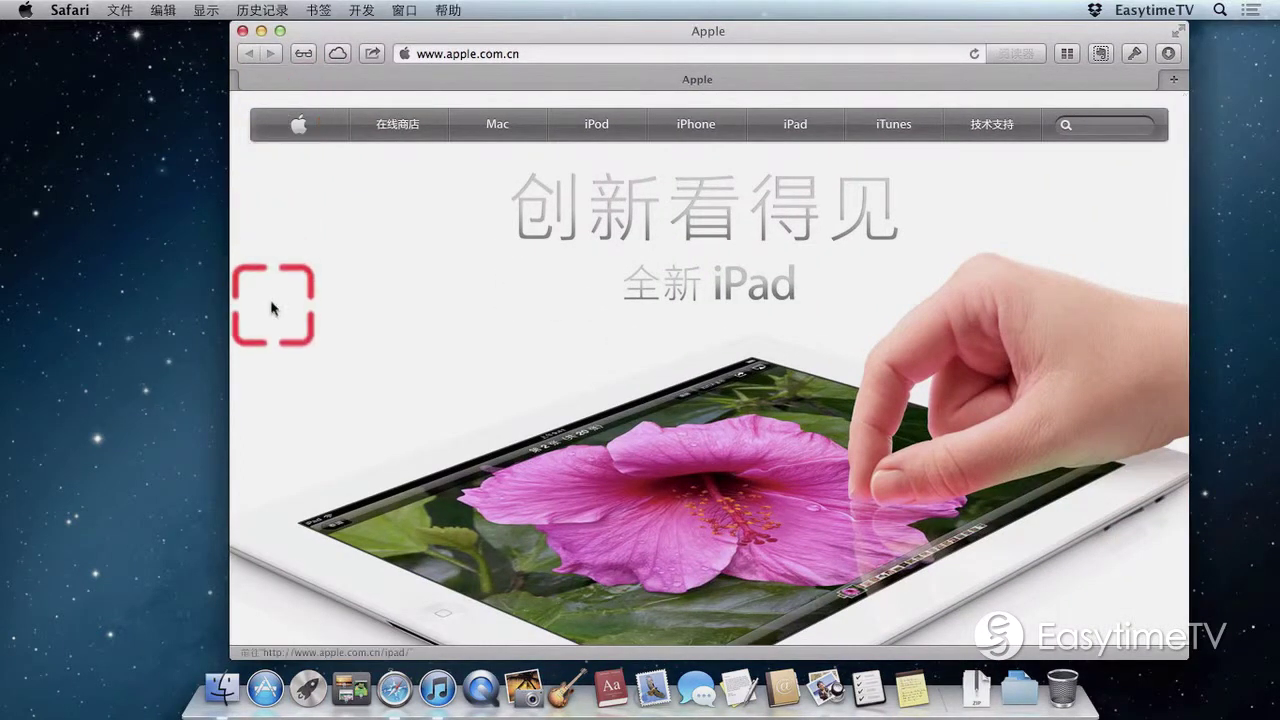
{"action": "scroll", "coordinate": [272, 317], "scroll_direction": "down", "scroll_amount": 5}
{"action": "scroll", "coordinate": [272, 317], "scroll_direction": "down", "scroll_amount": 3}
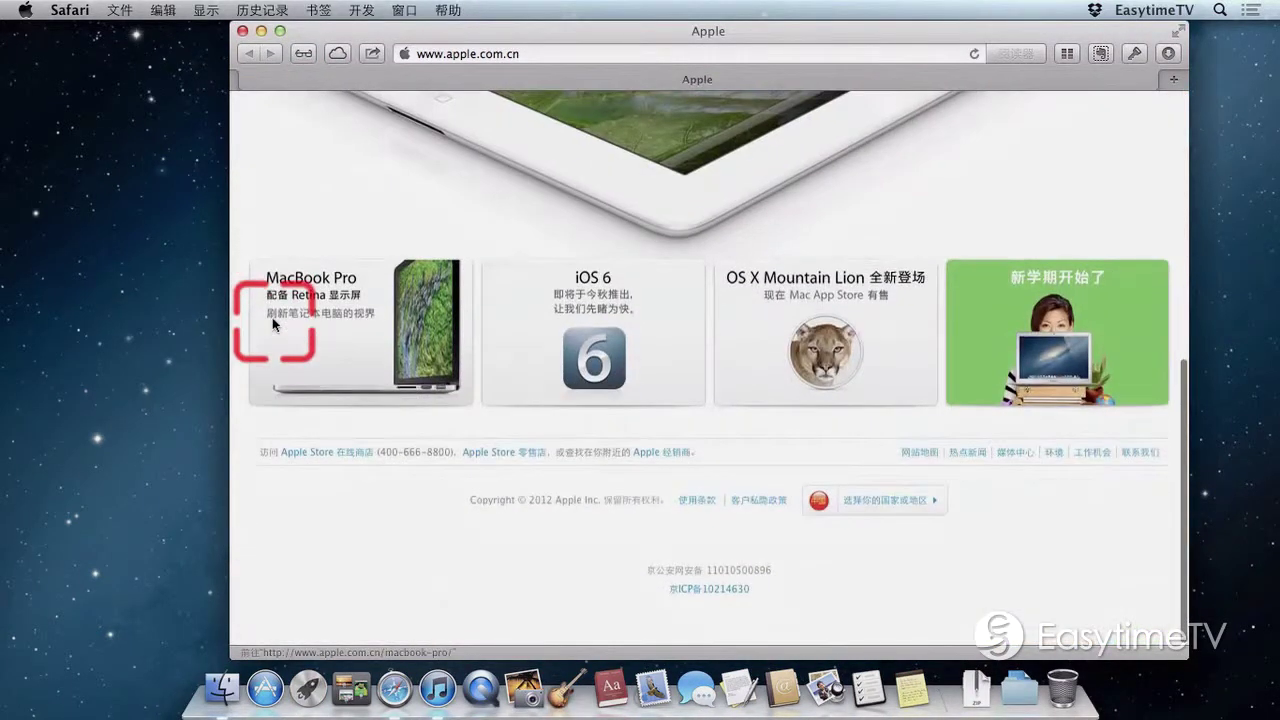
{"action": "scroll", "coordinate": [272, 317], "scroll_direction": "up", "scroll_amount": 10}
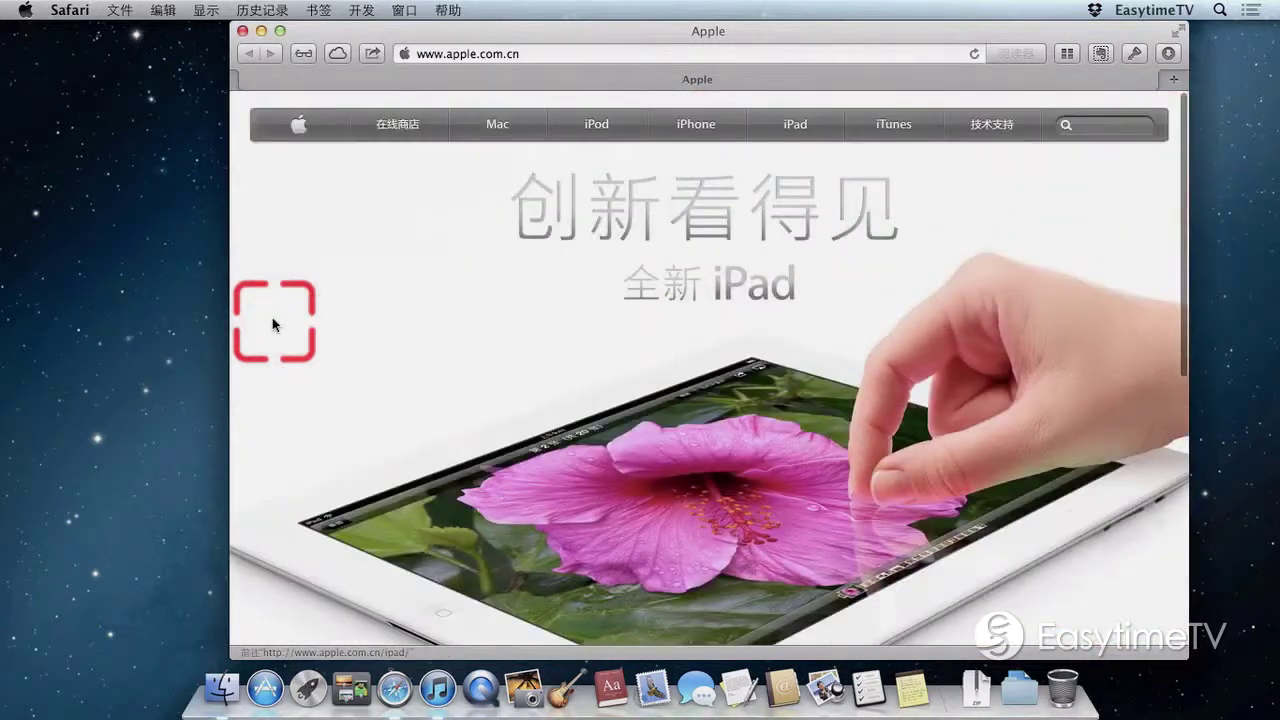
{"action": "left_click", "coordinate": [261, 31]}
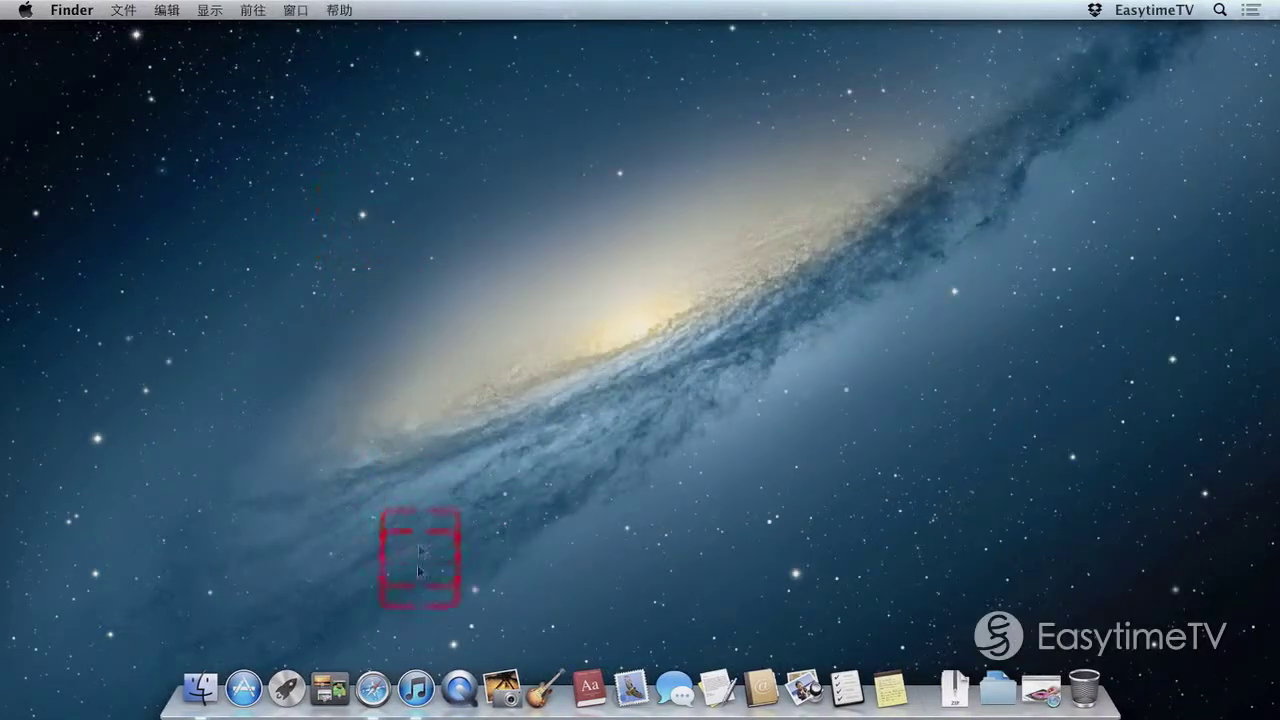
- Switch to iTunes, shrink its window to the mini player and restore the full-size window
{"action": "left_click", "coordinate": [416, 688]}
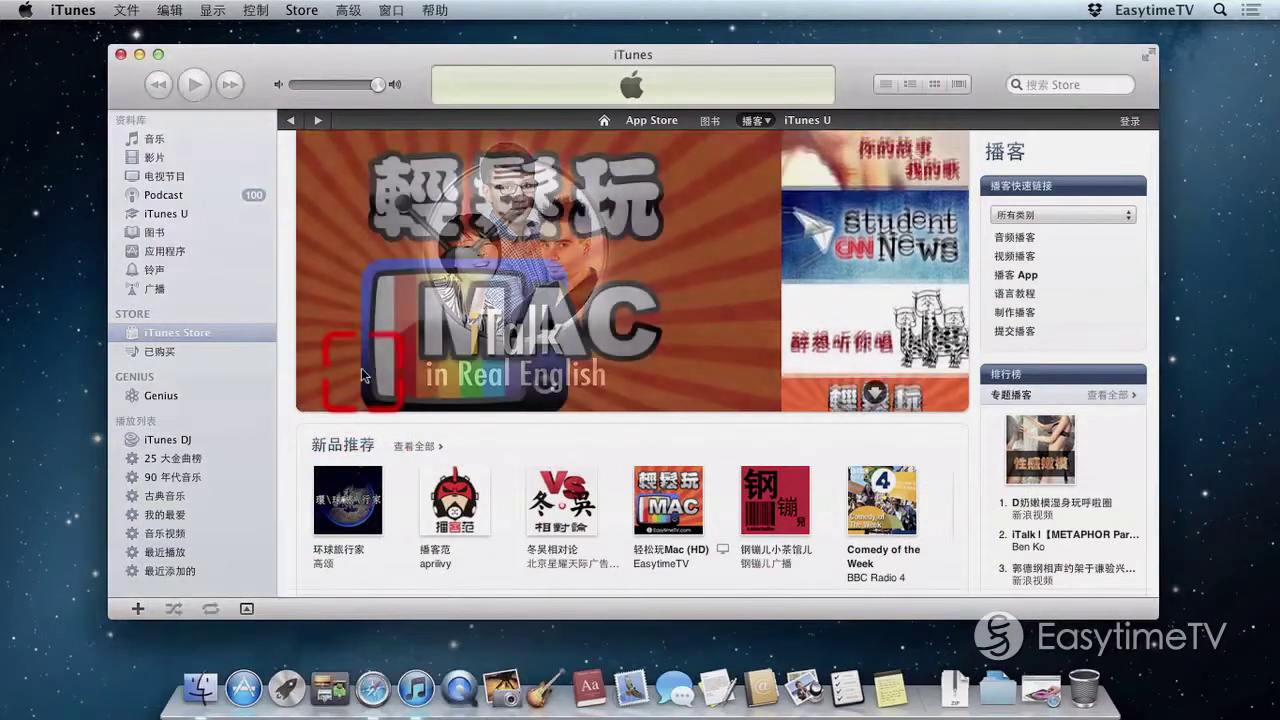
{"action": "left_click", "coordinate": [158, 55]}
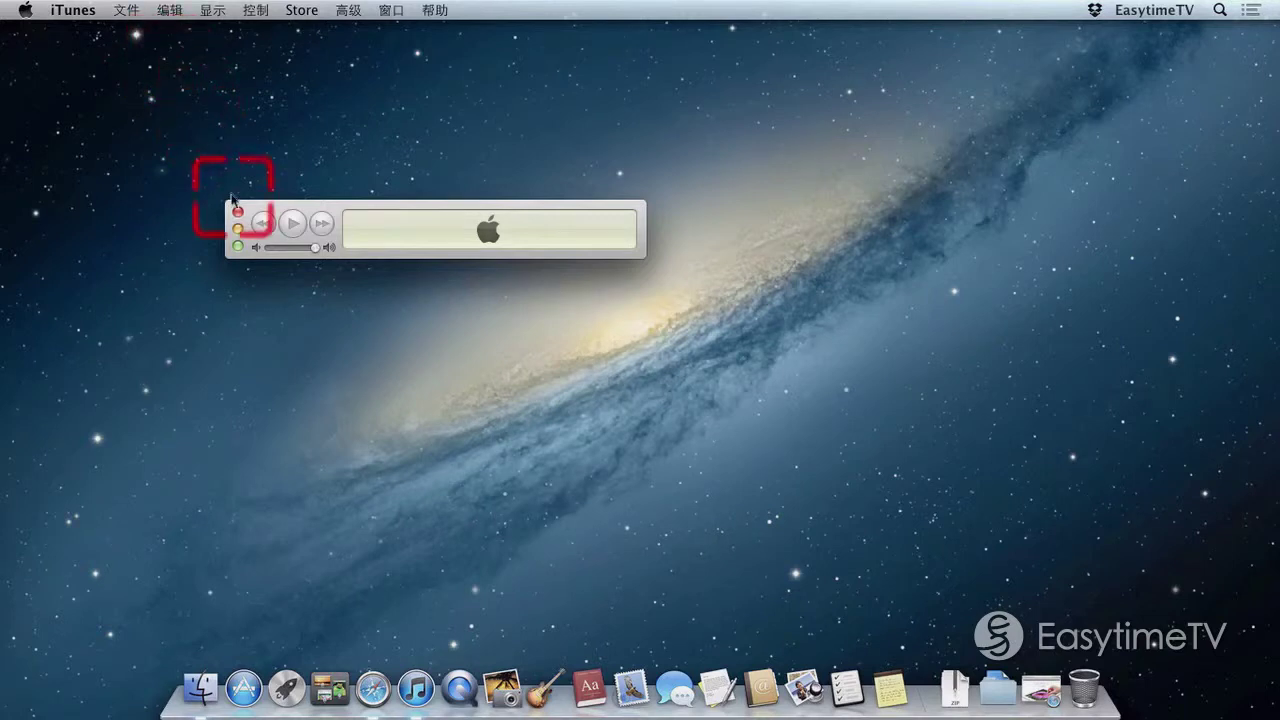
{"action": "left_click", "coordinate": [237, 246]}
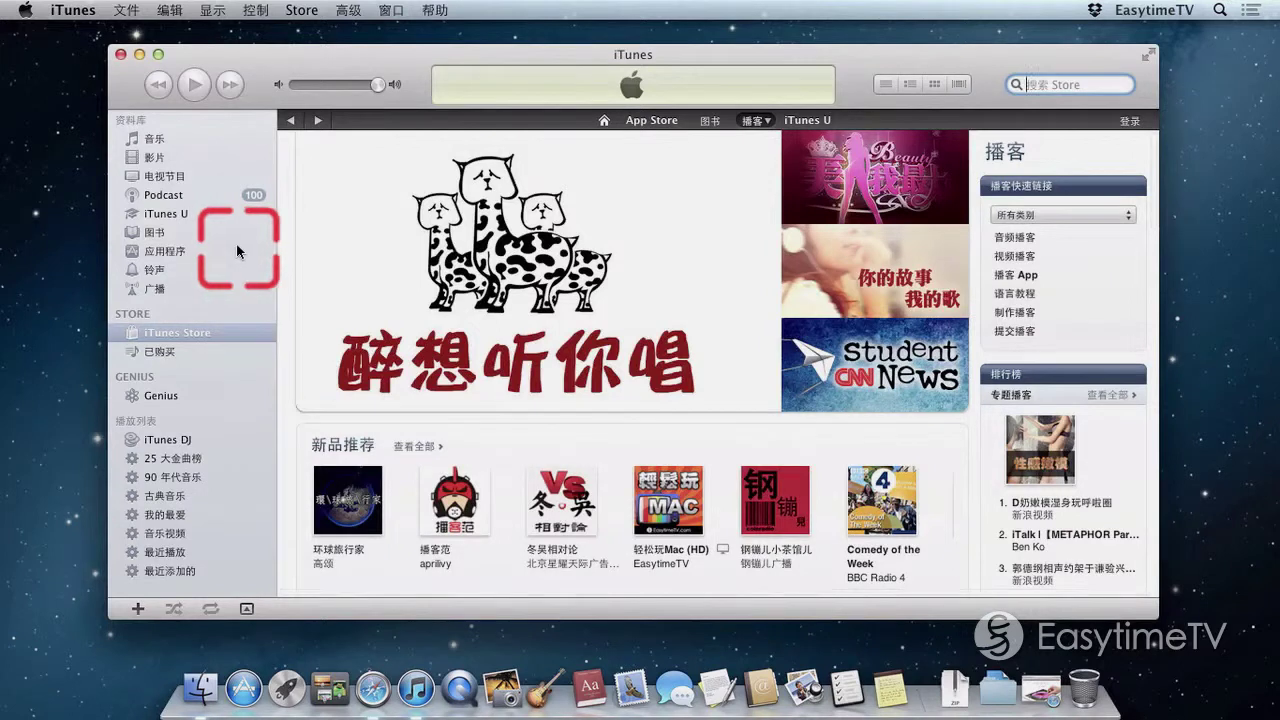
- Make iTunes full screen and switch back and forth between its space and the desktop, ending on the desktop
{"action": "left_click", "coordinate": [1148, 55]}
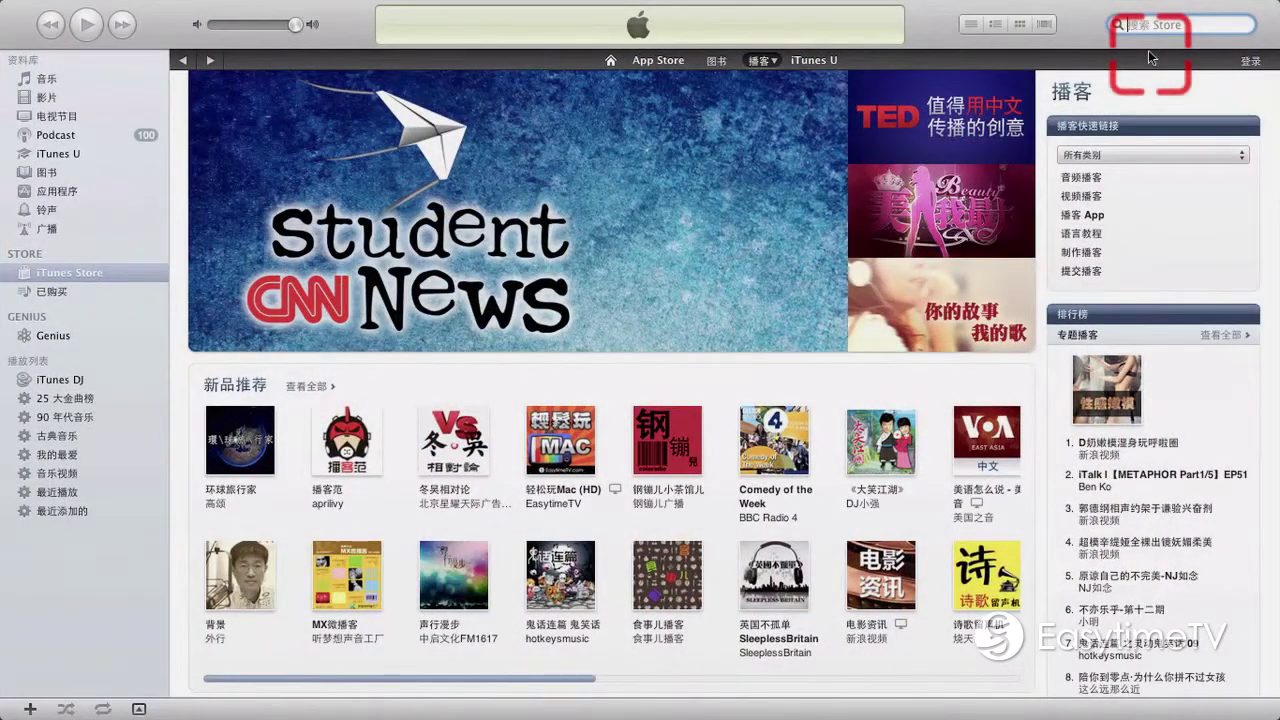
{"action": "key", "text": "ctrl+Left"}
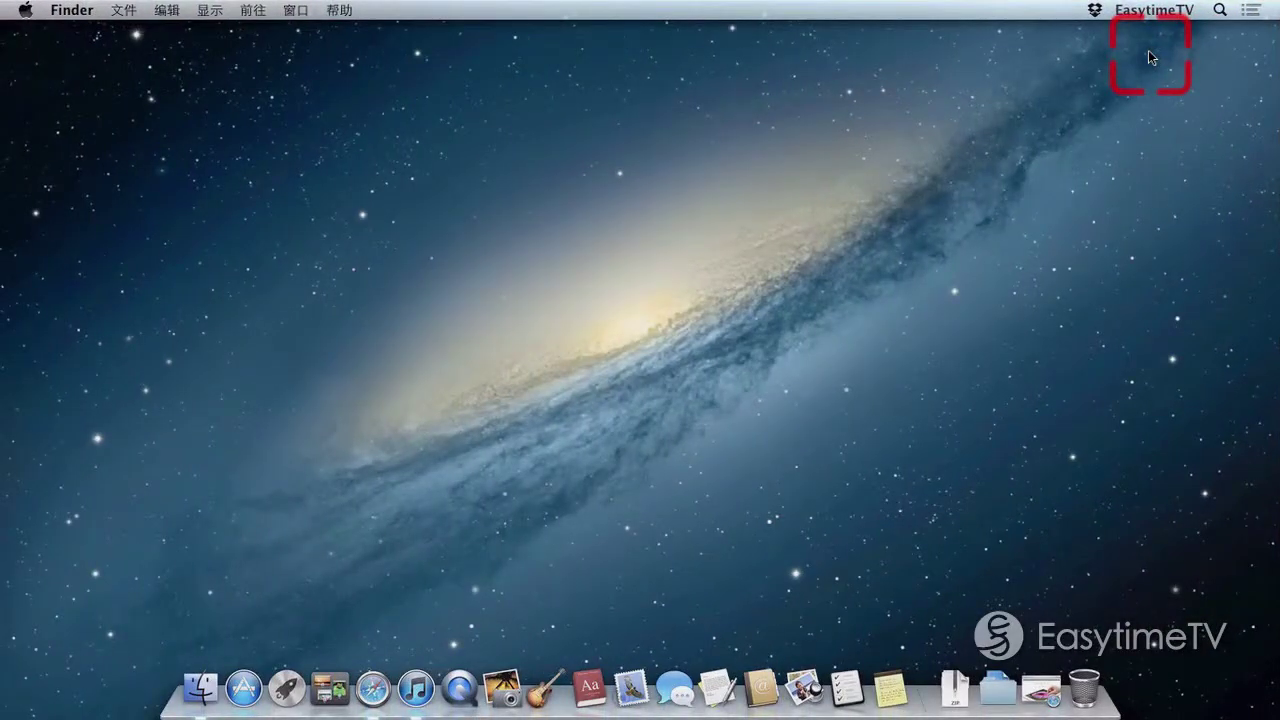
{"action": "key", "text": "ctrl+Right"}
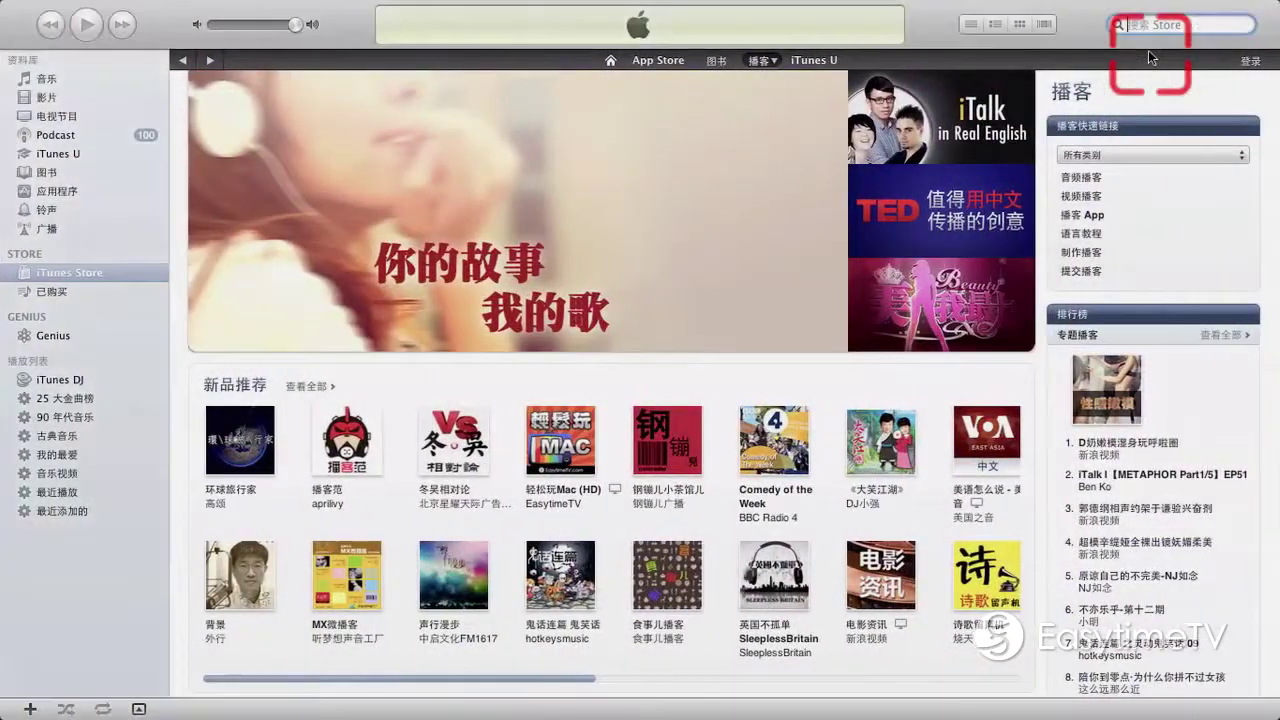
{"action": "key", "text": "ctrl+Left"}
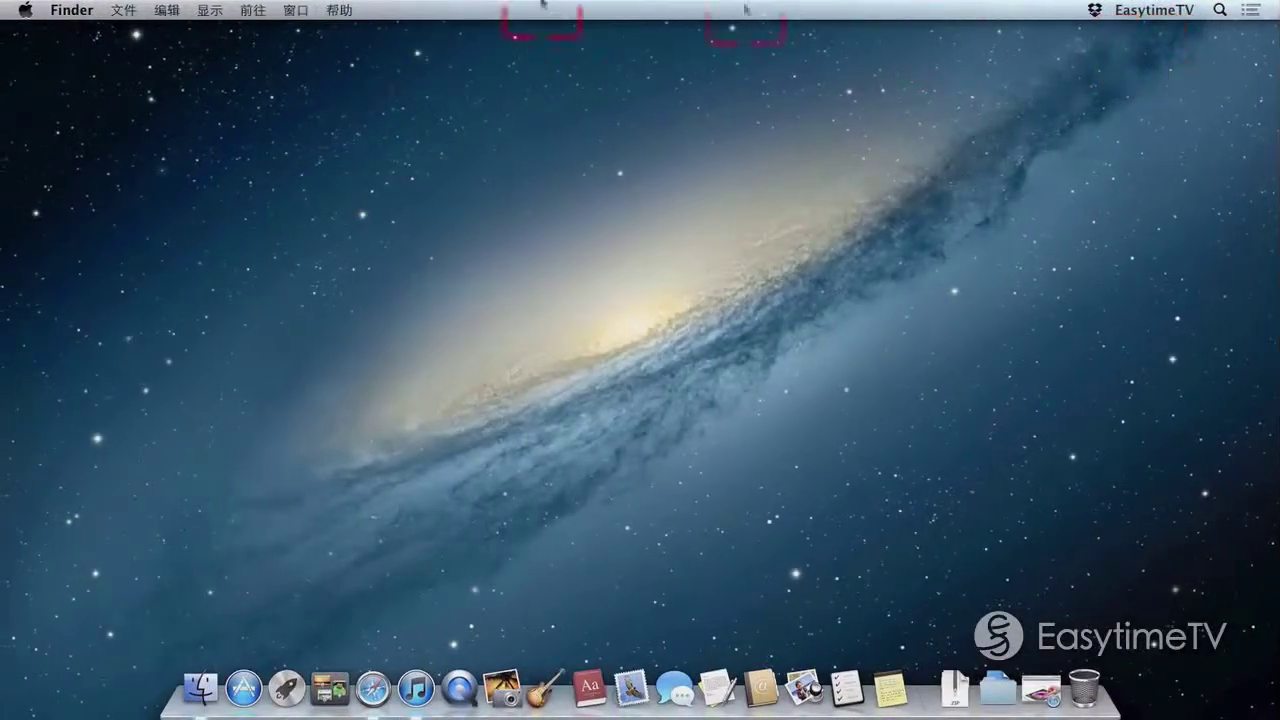
- Open the mouse settings in System Preferences and view the additional gestures for swiping between full-screen apps
{"action": "left_click", "coordinate": [22, 10]}
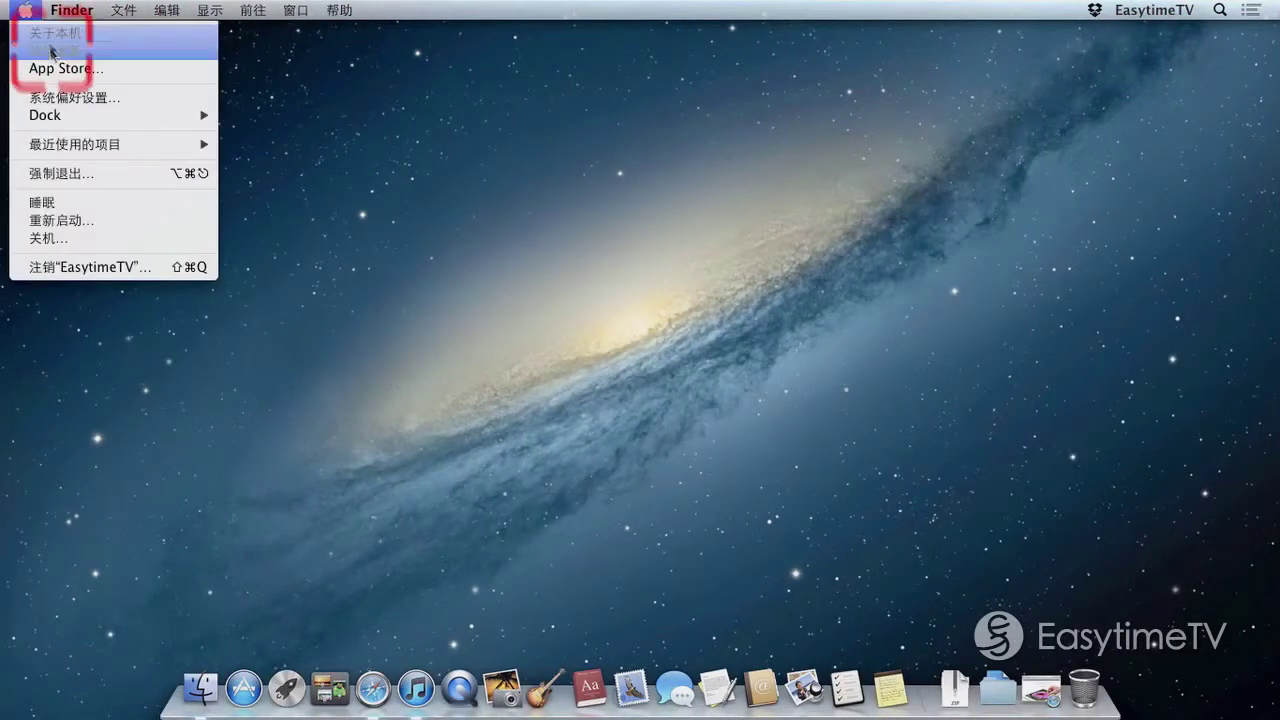
{"action": "left_click", "coordinate": [64, 98]}
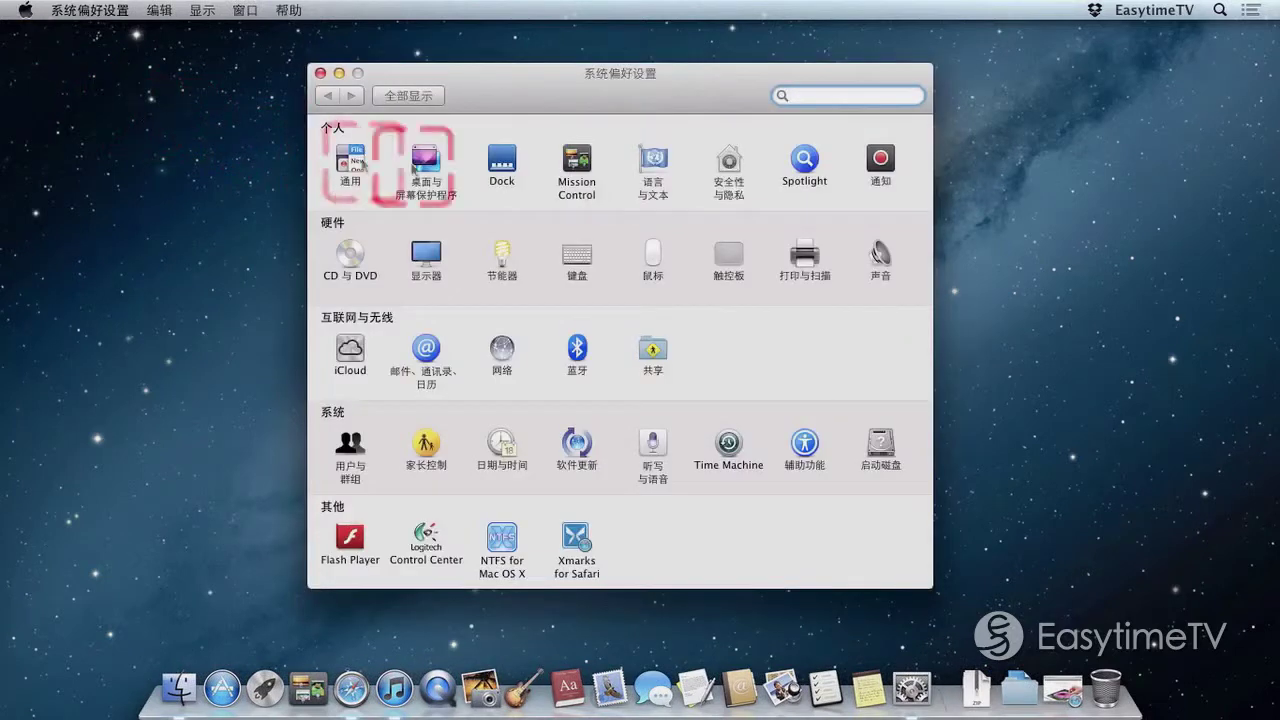
{"action": "left_click", "coordinate": [653, 253]}
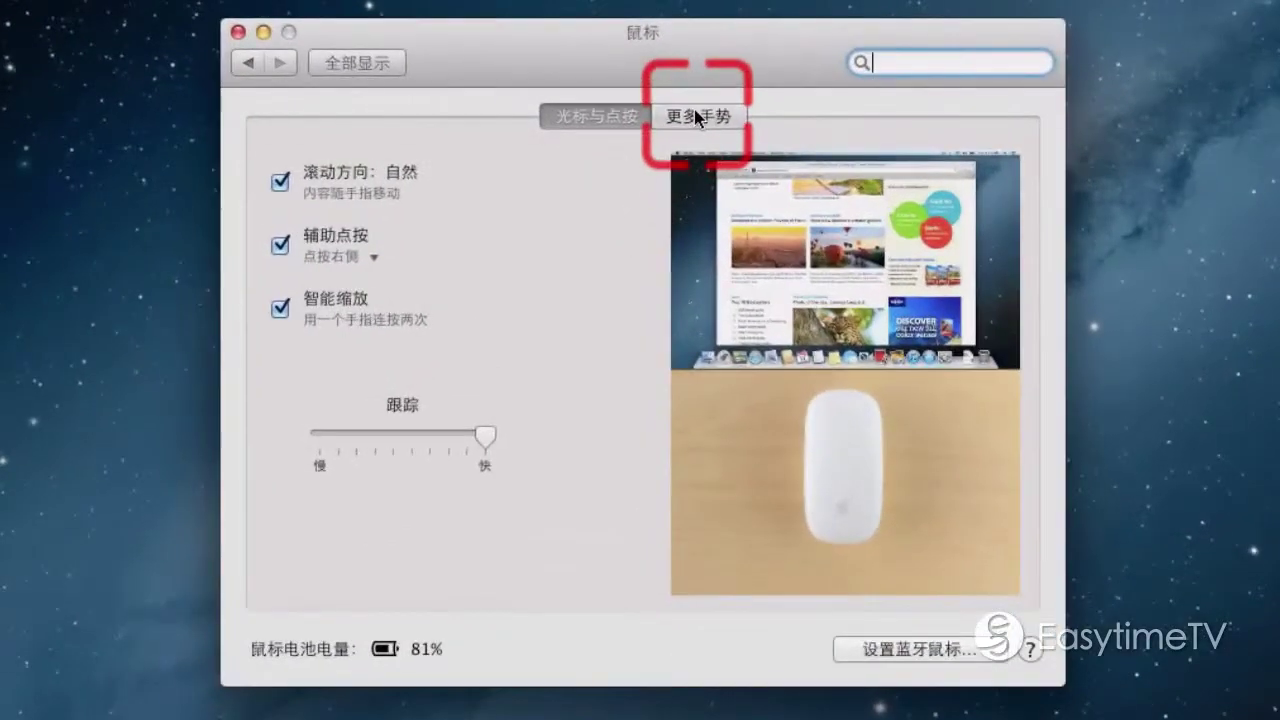
{"action": "left_click", "coordinate": [664, 133]}
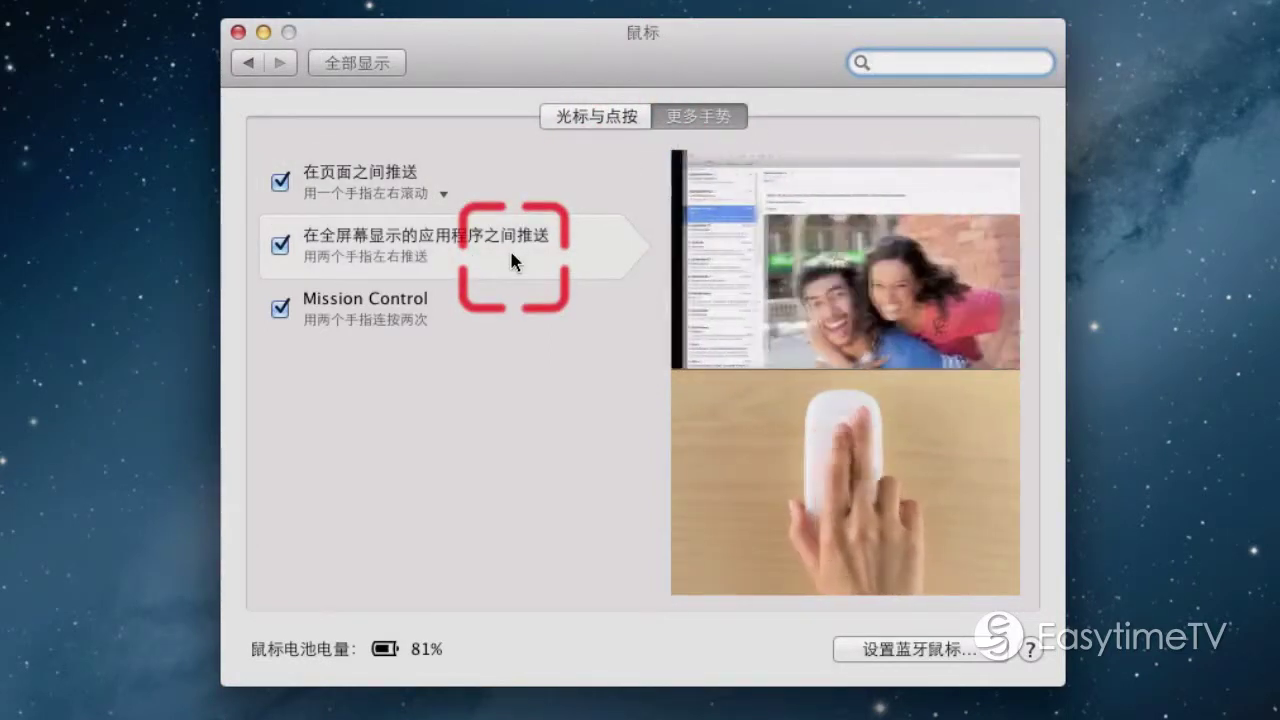
- View the additional gestures in the trackpad settings and close System Preferences
{"action": "left_click", "coordinate": [357, 63]}
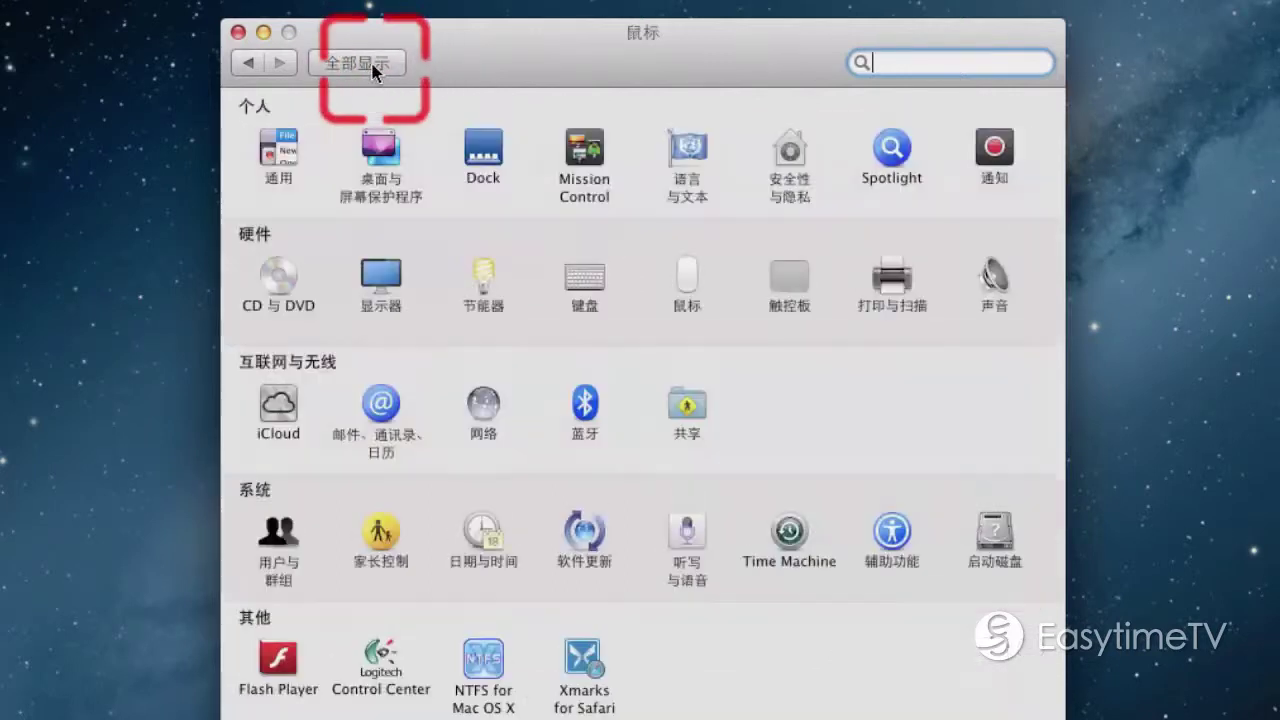
{"action": "left_click", "coordinate": [785, 273]}
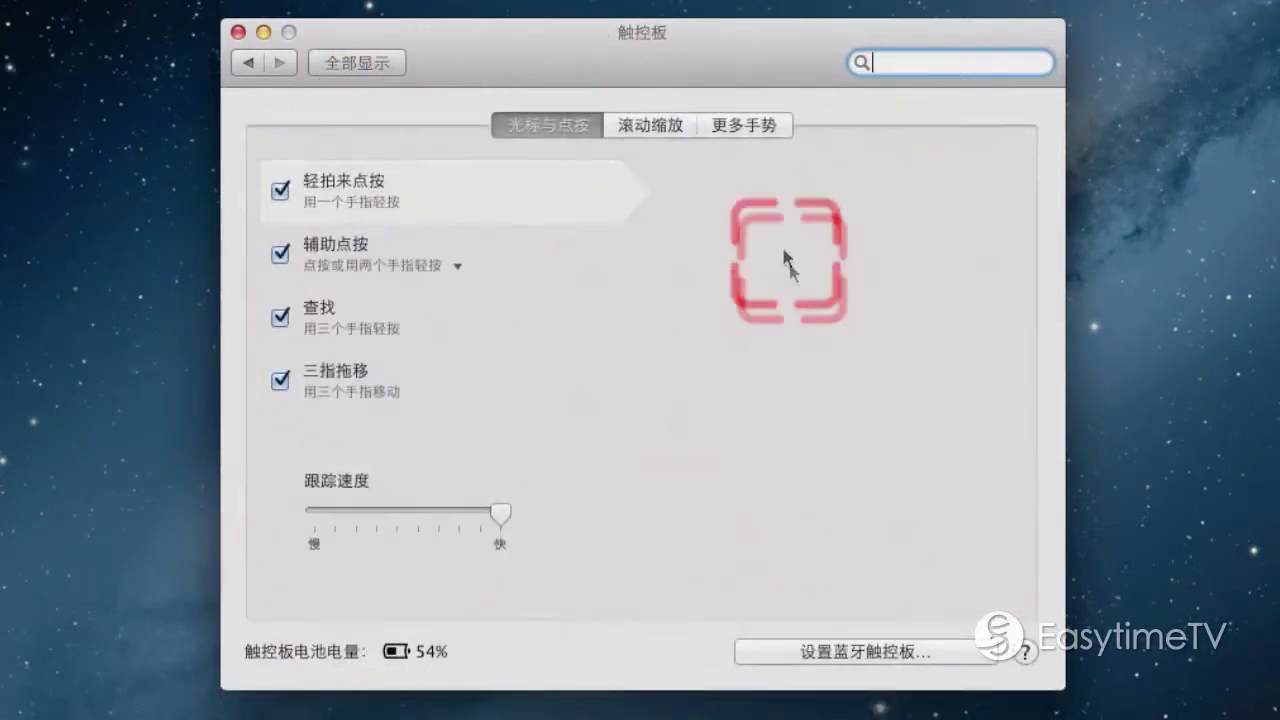
{"action": "left_click", "coordinate": [736, 121]}
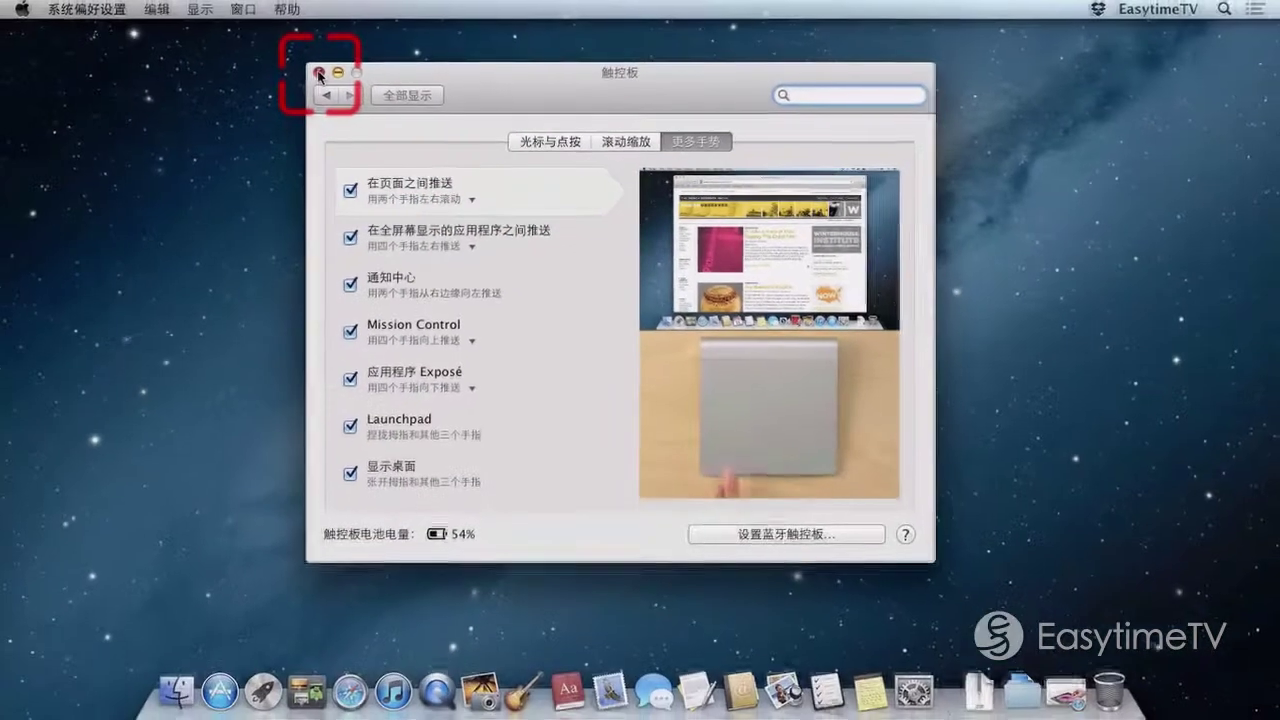
{"action": "left_click", "coordinate": [238, 32]}
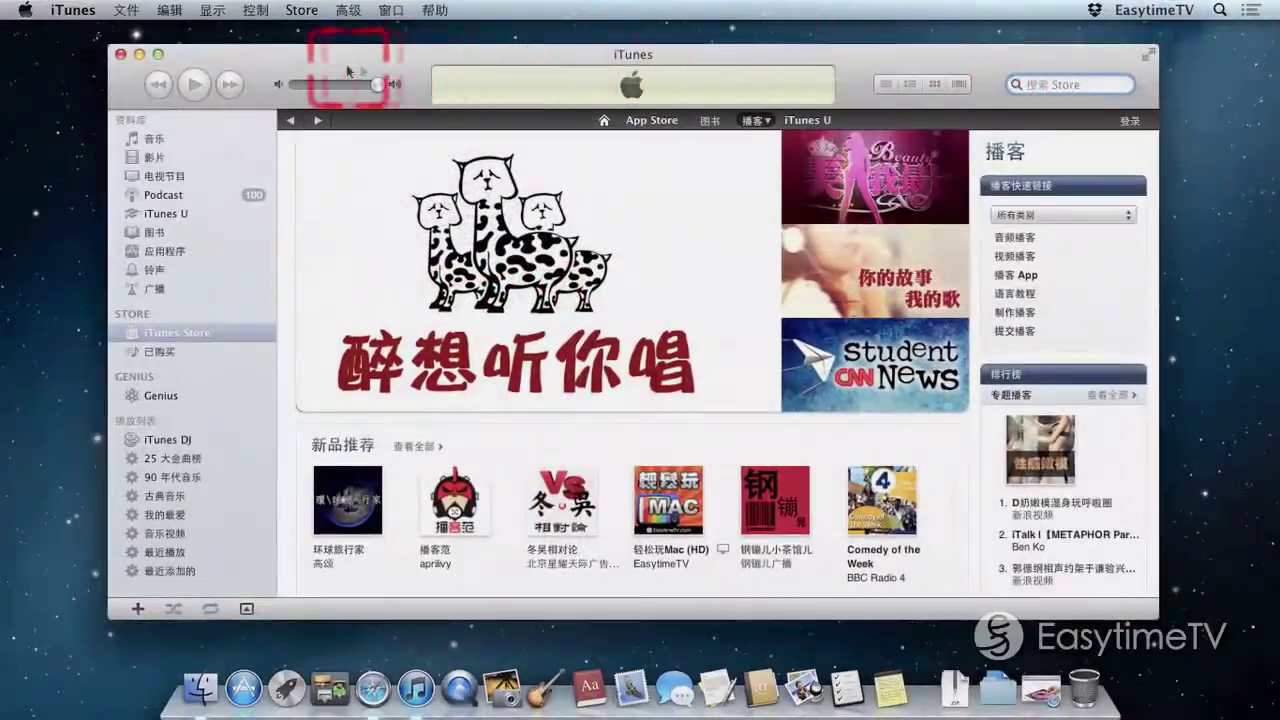
- Minimize the iTunes window and launch Cinch from Launchpad, allowing the downloaded application to open
{"action": "left_click", "coordinate": [141, 56]}
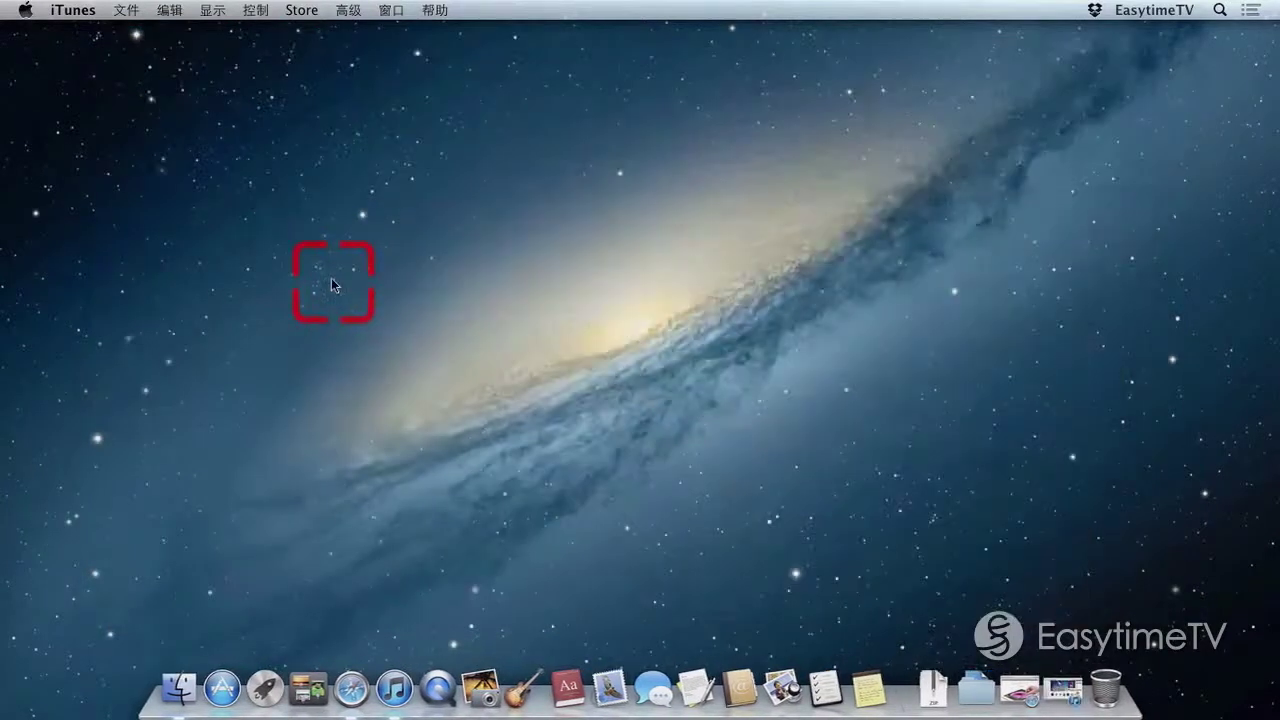
{"action": "left_click", "coordinate": [265, 674]}
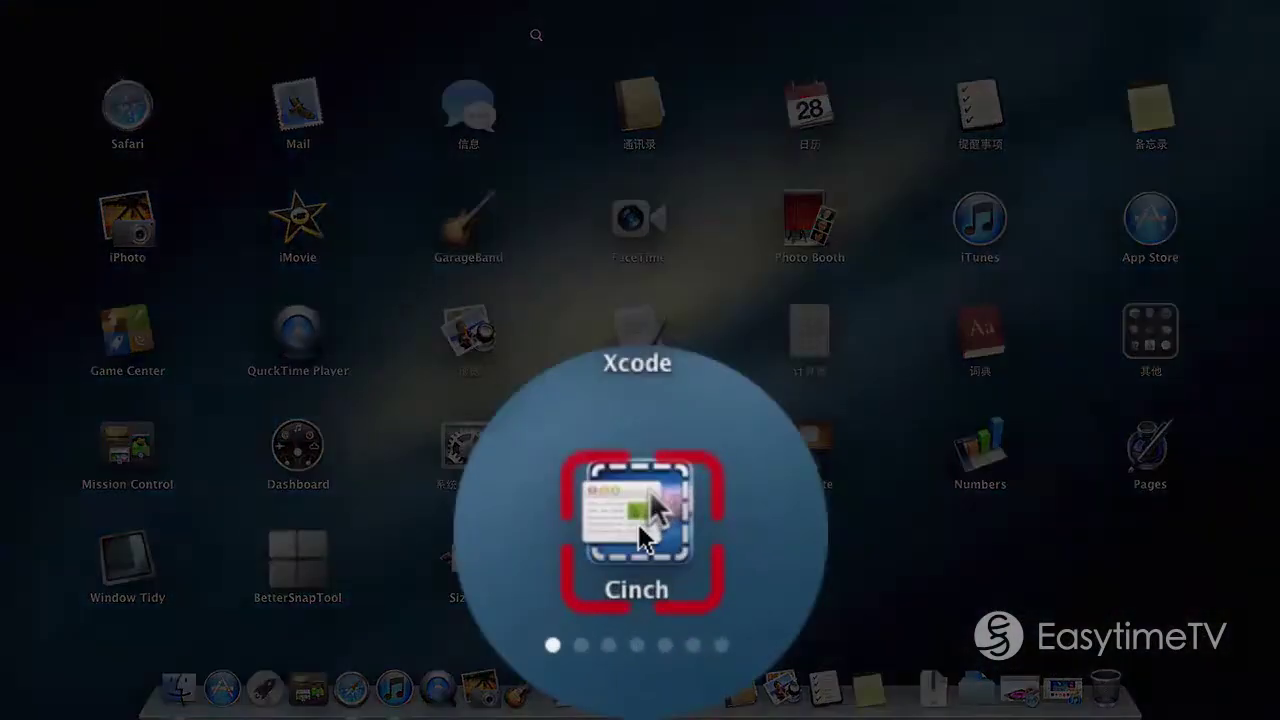
{"action": "left_click", "coordinate": [640, 568]}
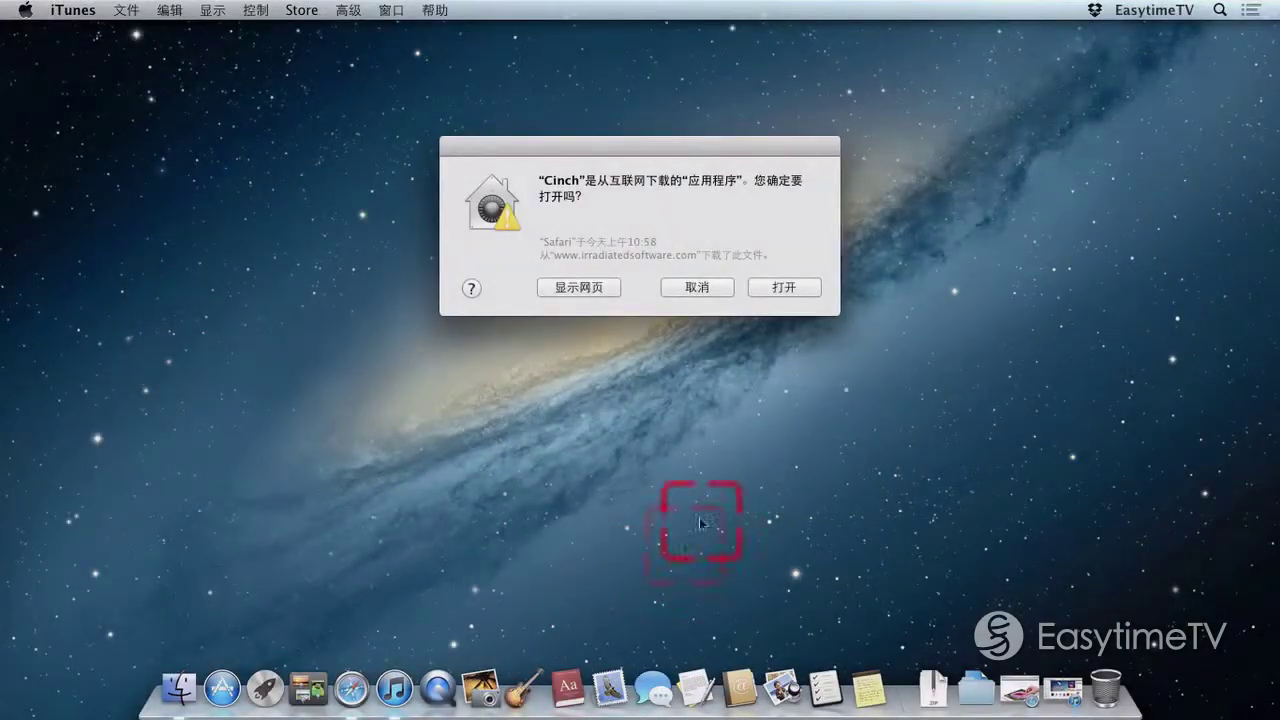
{"action": "left_click", "coordinate": [786, 288]}
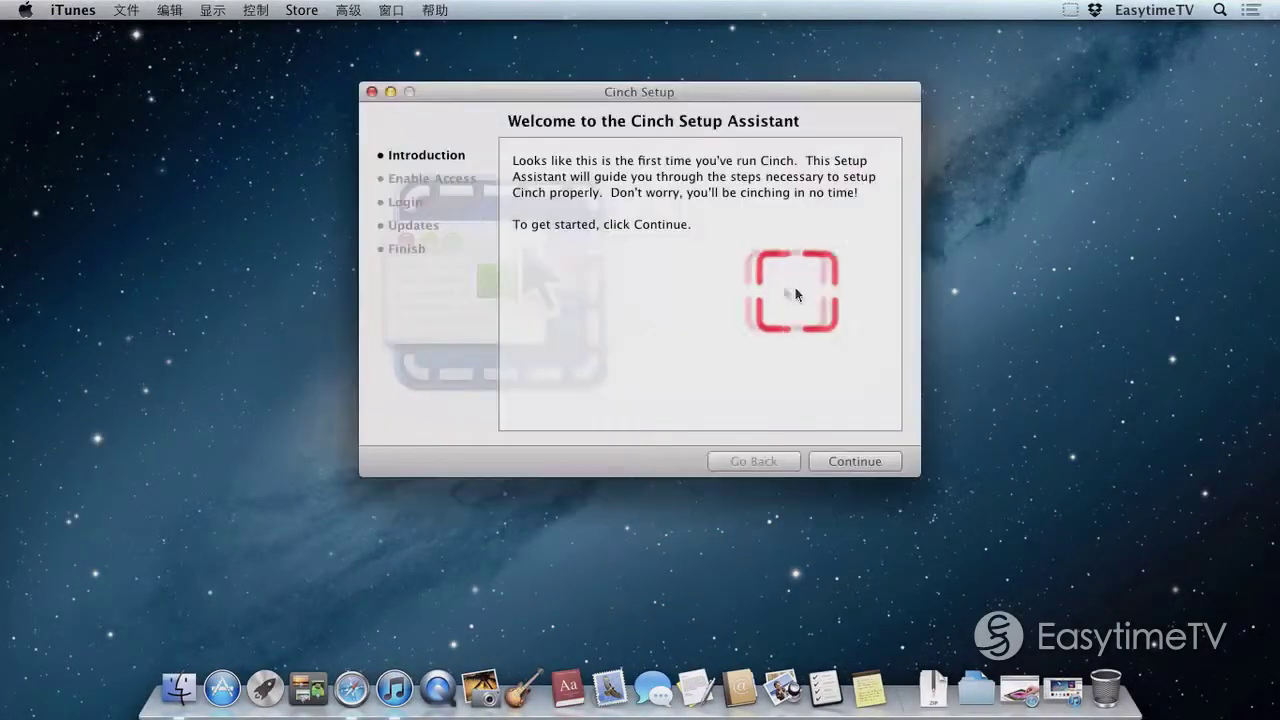
- Complete the Cinch Setup Assistant, enabling access for assistive devices and proceeding through the login and updates pages
{"action": "left_click", "coordinate": [852, 460]}
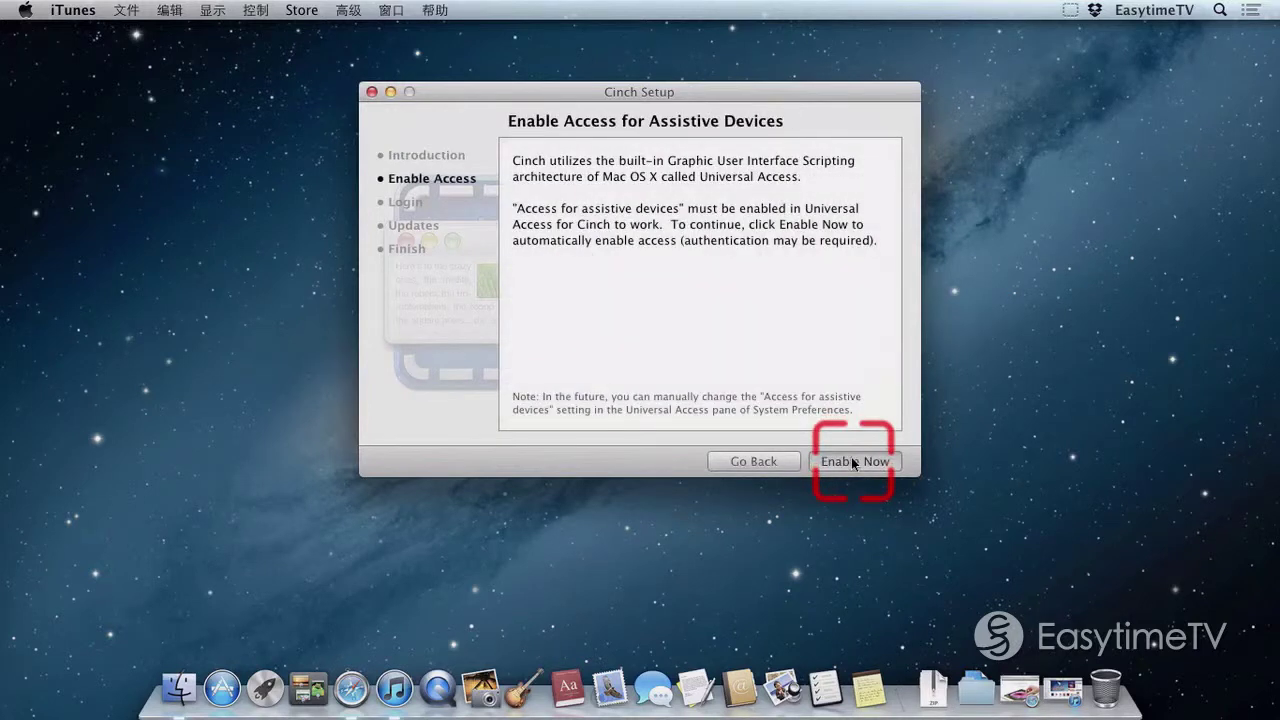
{"action": "left_click", "coordinate": [852, 461]}
{"action": "left_click", "coordinate": [852, 461]}
{"action": "left_click", "coordinate": [852, 461]}
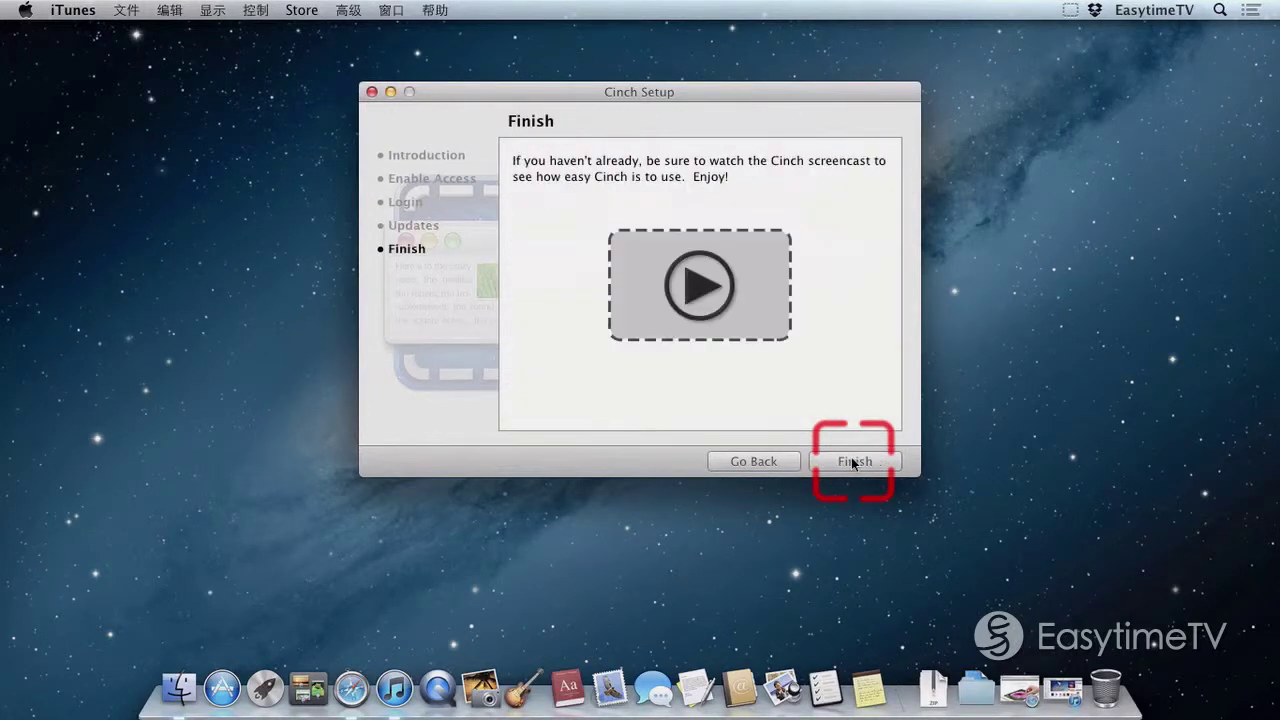
{"action": "left_click", "coordinate": [852, 461]}
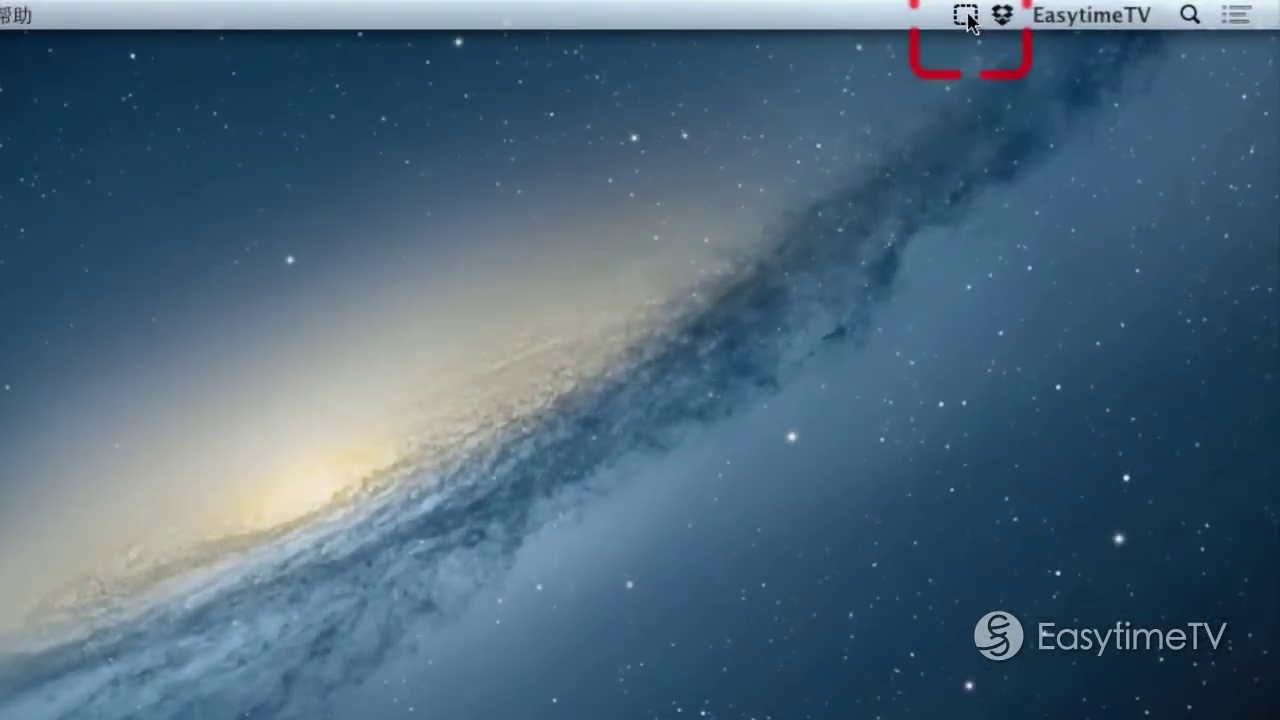
- Open the Cinch preferences to view its general options
{"action": "left_click", "coordinate": [966, 16]}
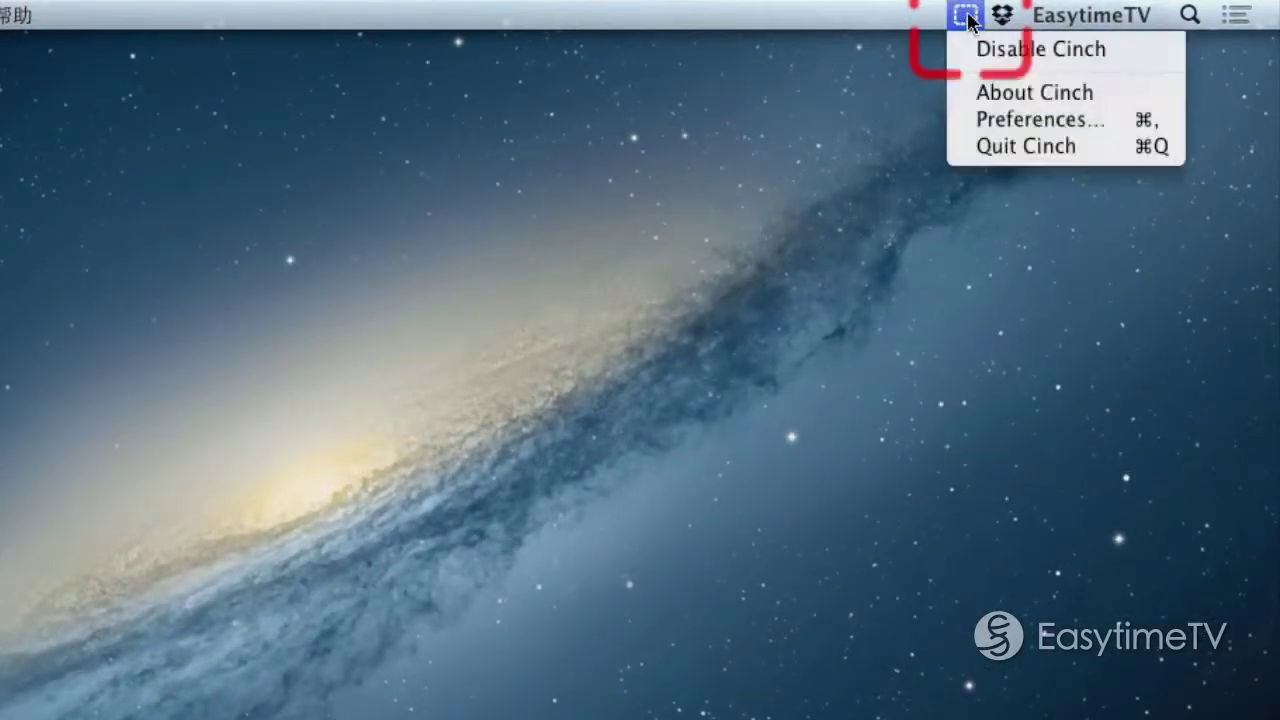
{"action": "left_click", "coordinate": [998, 121]}
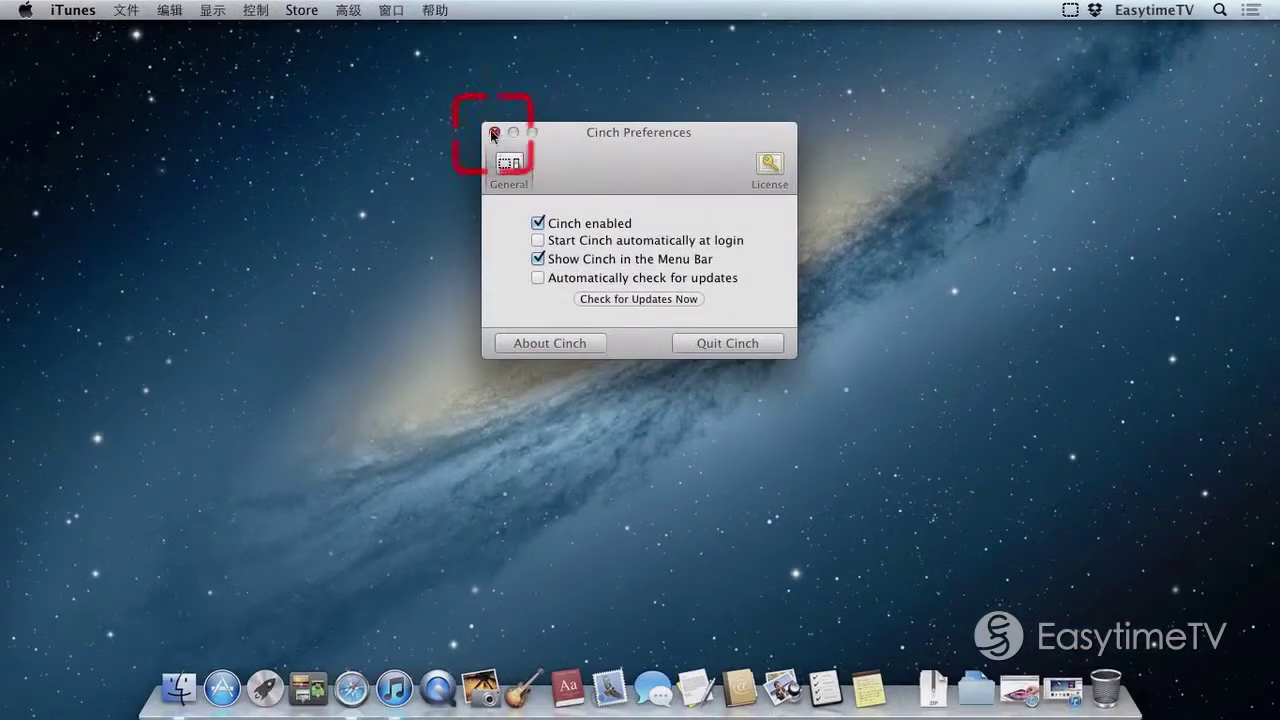
- Close the Cinch preferences, restore the minimized iTunes window and return it from filling the screen to its original size
{"action": "left_click", "coordinate": [493, 133]}
{"action": "left_click", "coordinate": [600, 155]}
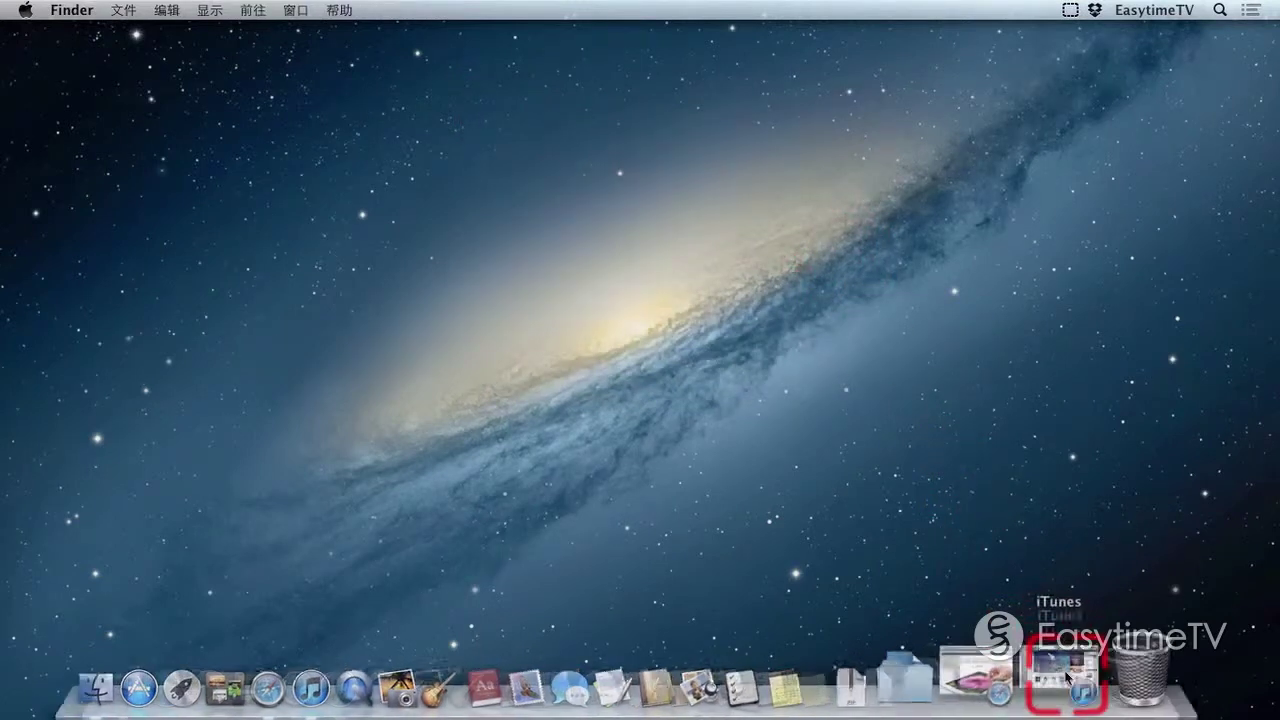
{"action": "left_click", "coordinate": [1066, 678]}
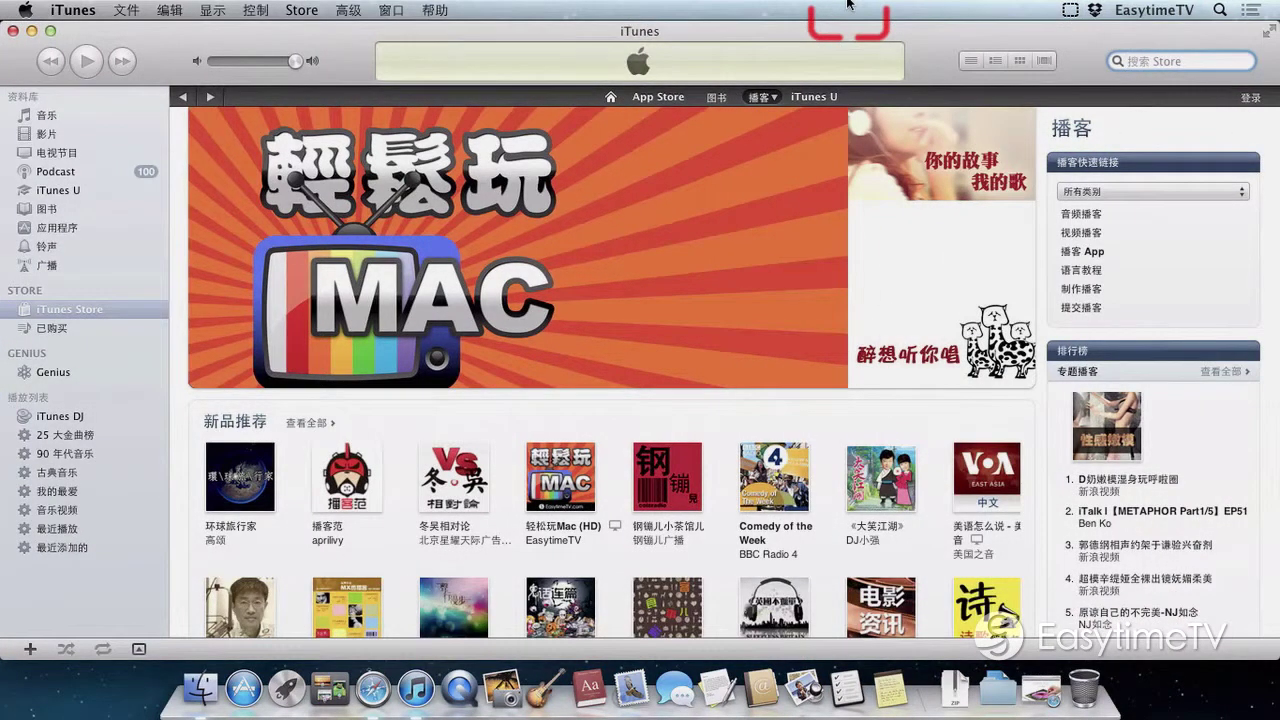
{"action": "double_click", "coordinate": [928, 38]}
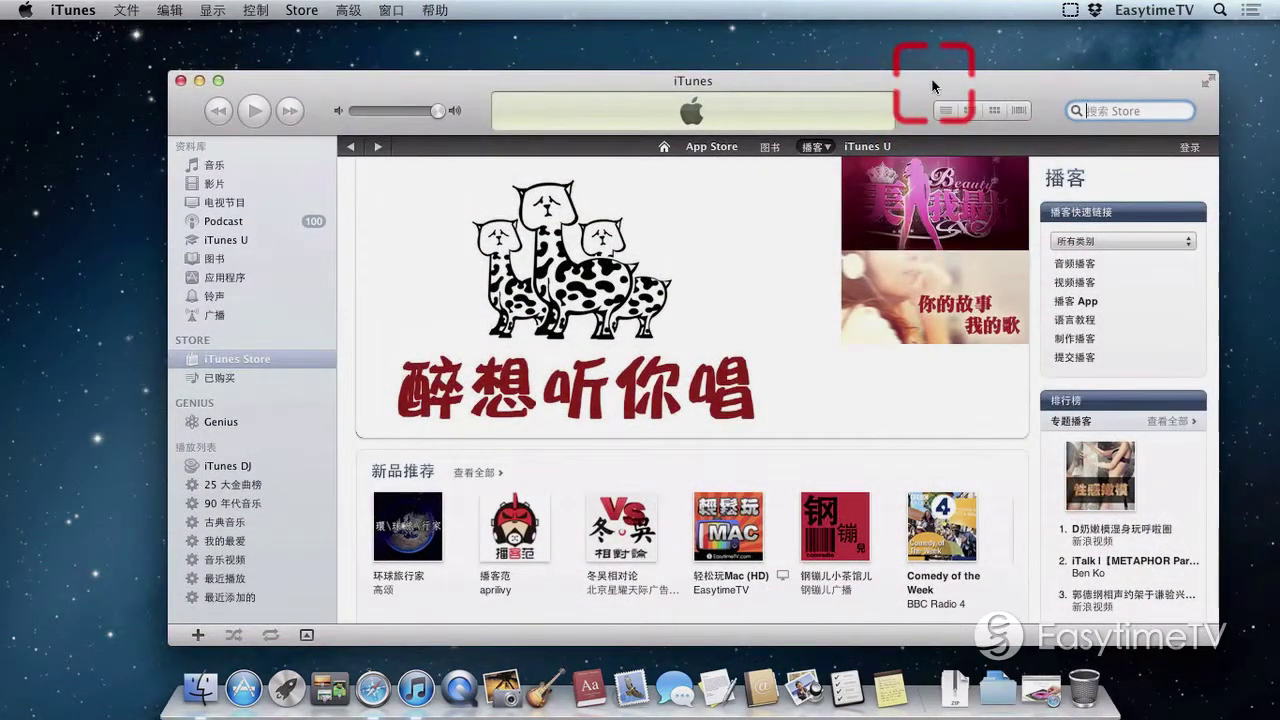
- Snap the iTunes window to the left half and then the right half of the screen, and snap Safari to the left half
{"action": "left_click_drag", "start_coordinate": [800, 85], "coordinate": [2, 78]}
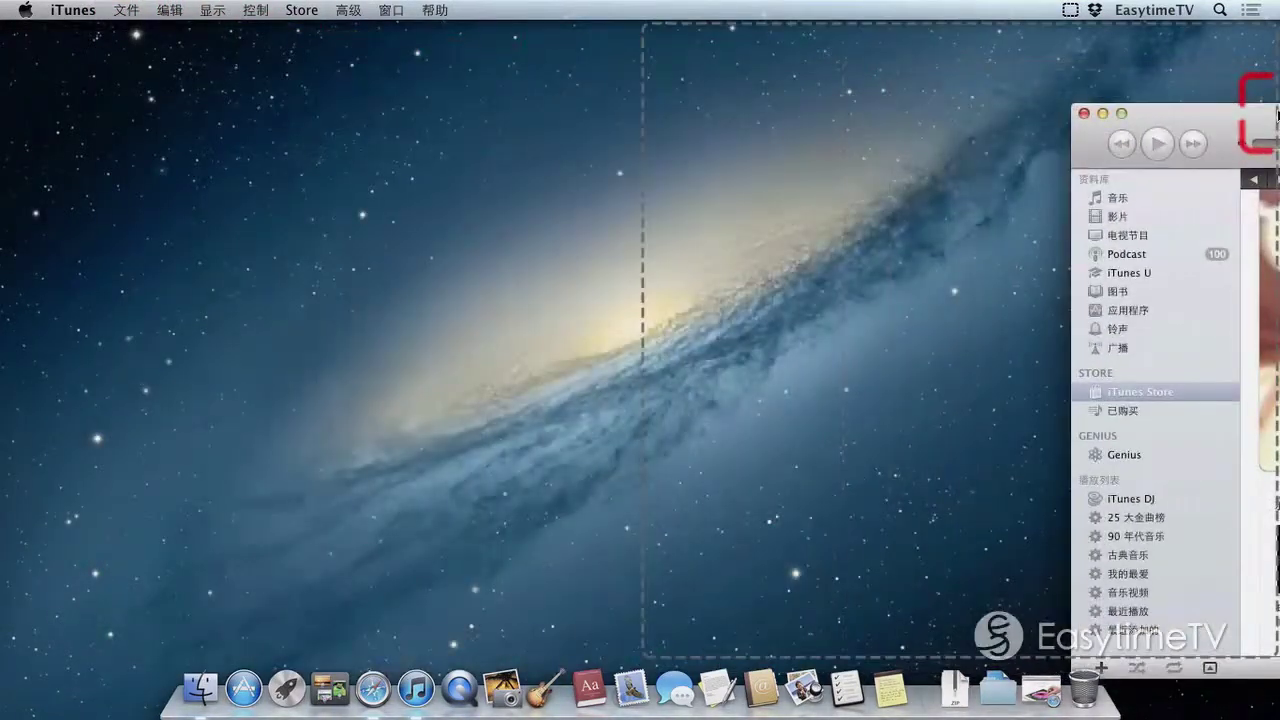
{"action": "left_click_drag", "start_coordinate": [1275, 114], "coordinate": [1277, 115]}
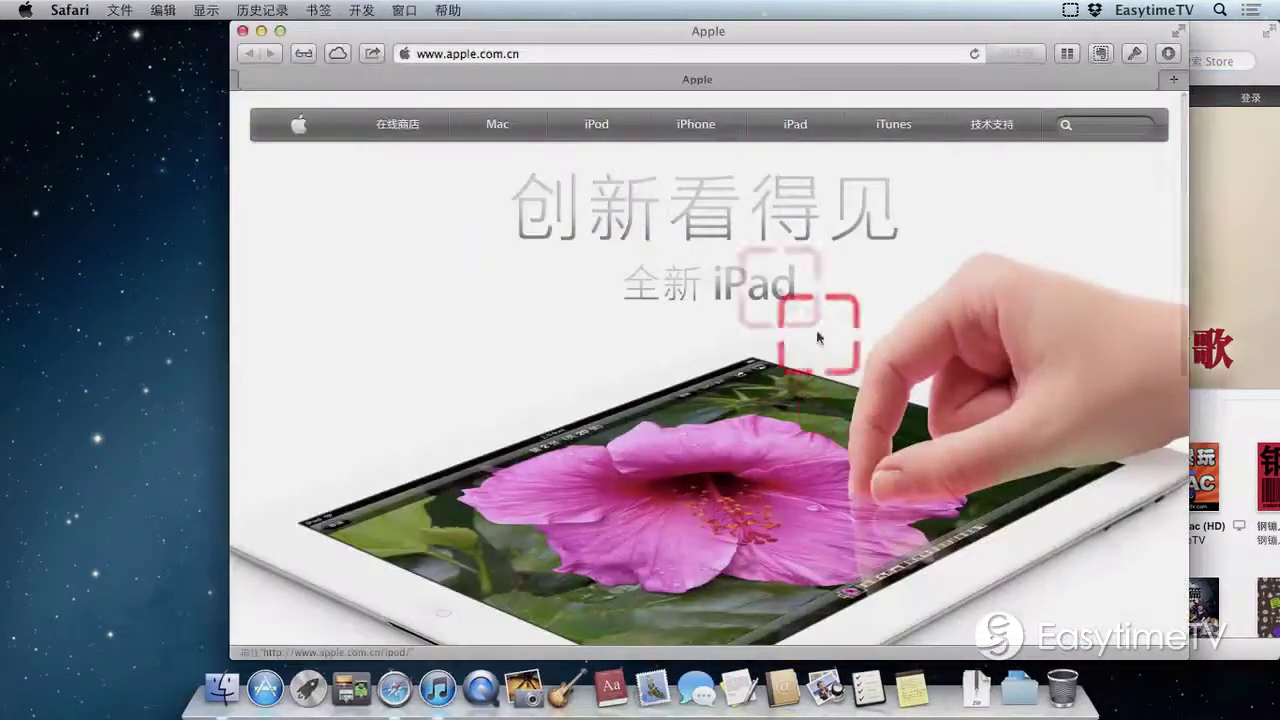
{"action": "left_click_drag", "start_coordinate": [590, 37], "coordinate": [2, 95]}
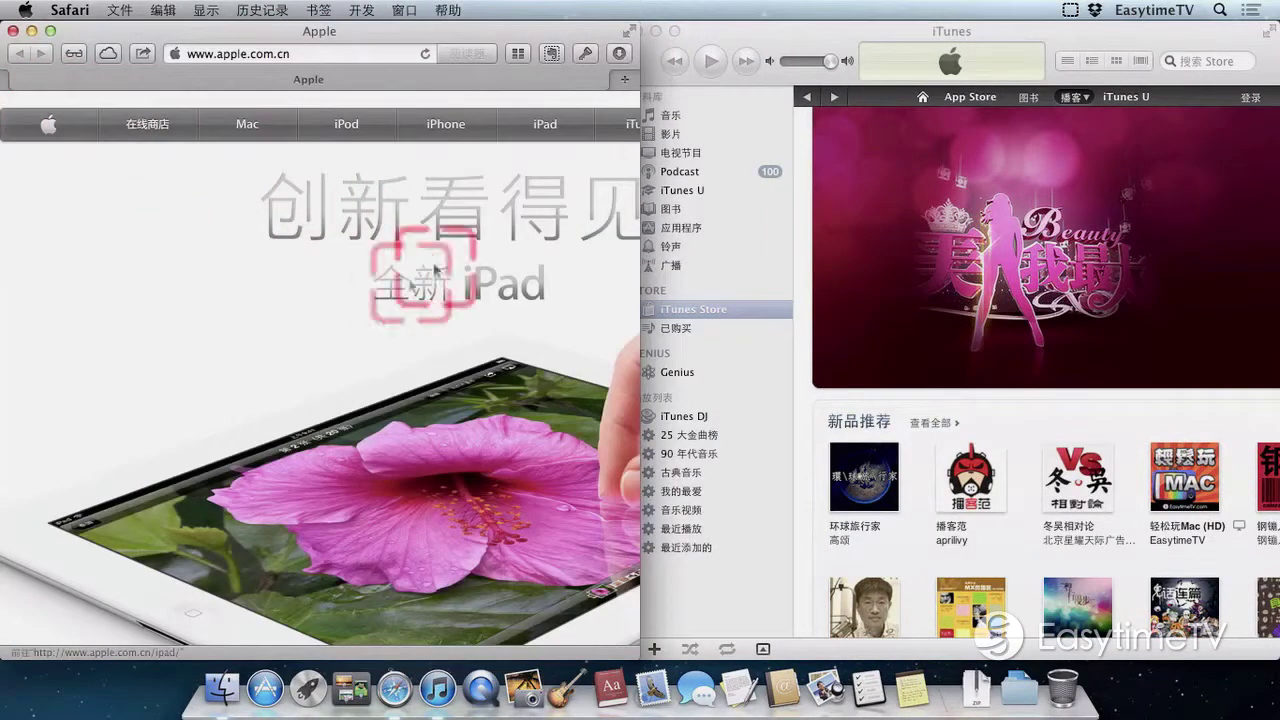
- Release the iTunes window from its snapped half and minimize both the Safari and iTunes windows
{"action": "left_click", "coordinate": [720, 52]}
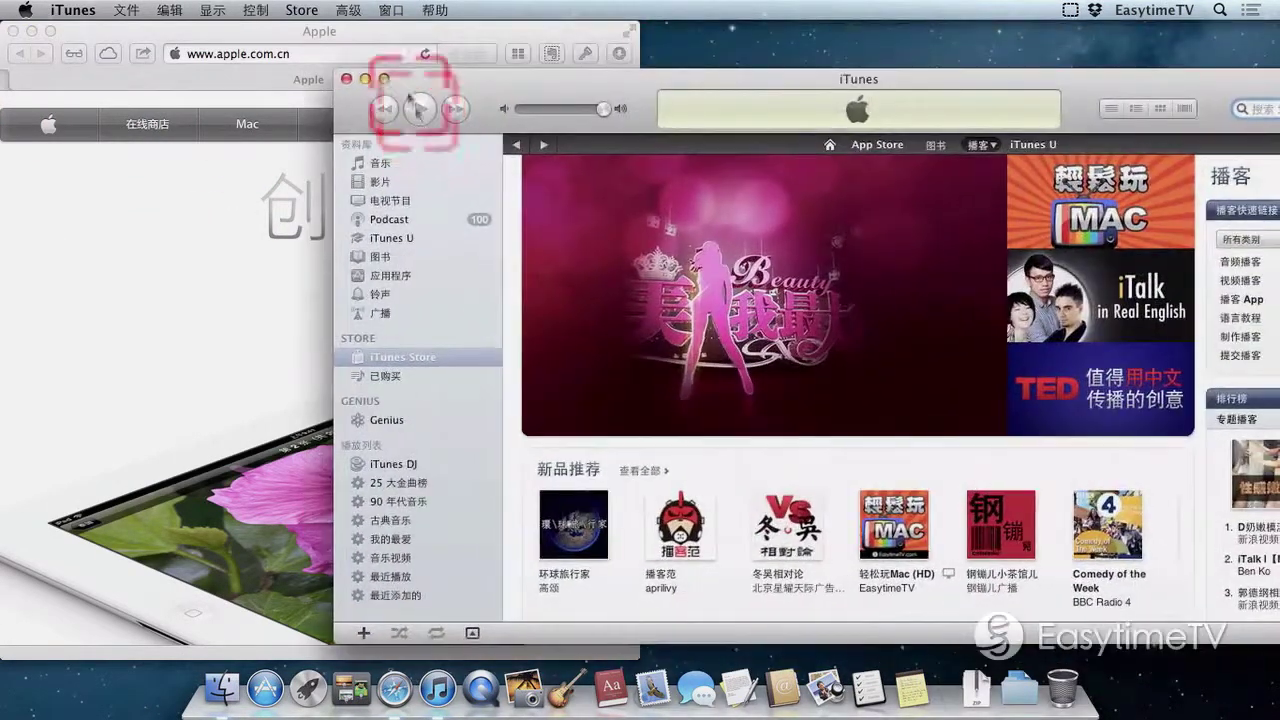
{"action": "left_click", "coordinate": [400, 30]}
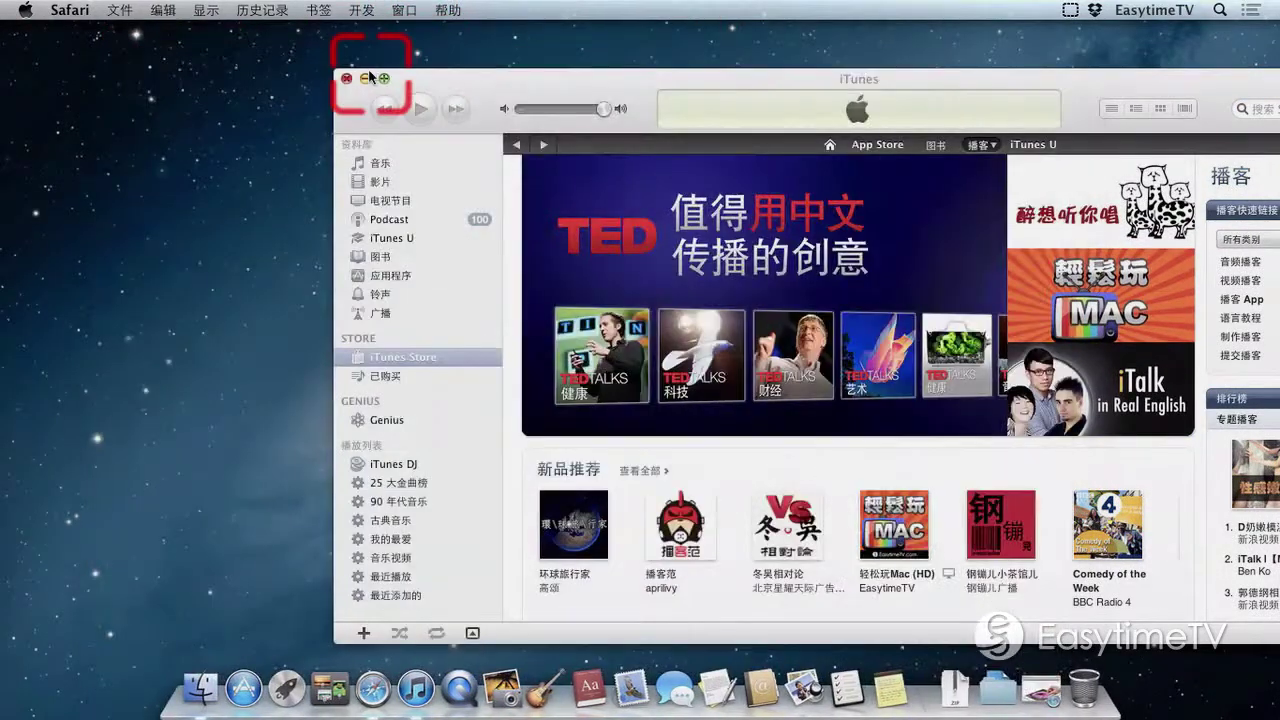
{"action": "left_click", "coordinate": [366, 77]}
{"action": "left_click", "coordinate": [373, 218]}
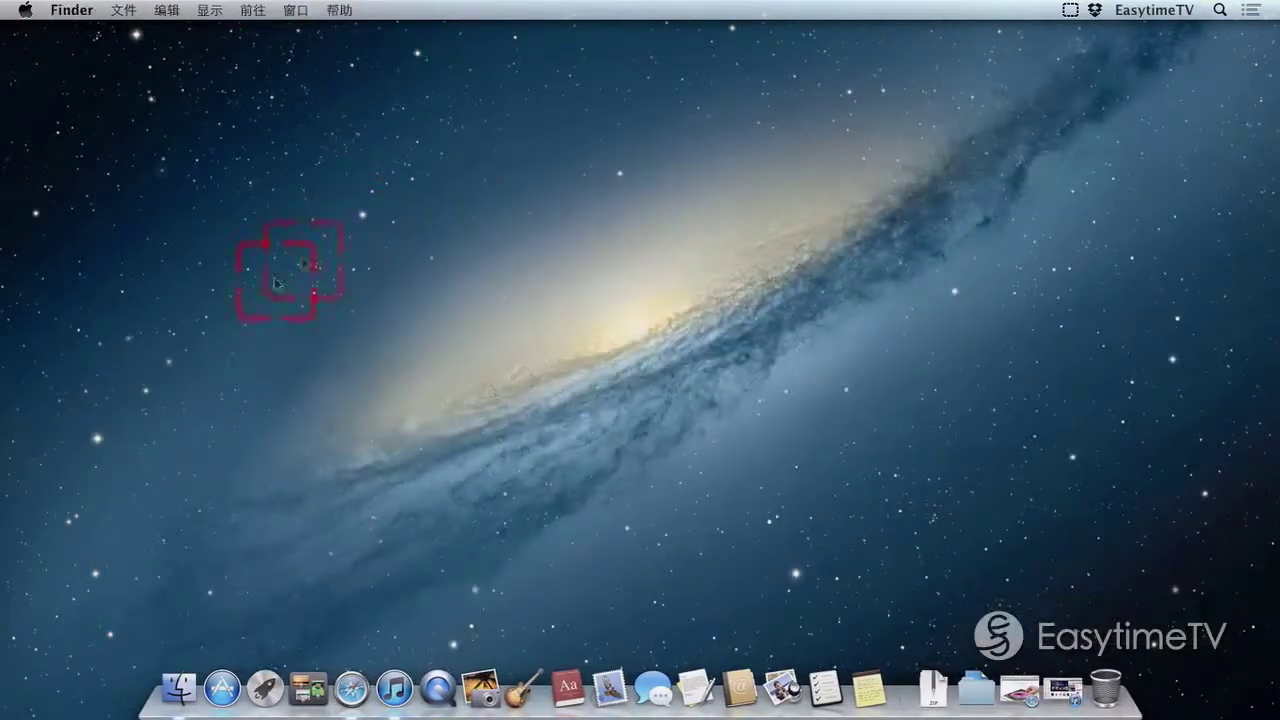
- Launch SizeUp from Launchpad, allowing the downloaded application to open, and continue the demo and close its Shortcuts preferences
{"action": "left_click", "coordinate": [265, 688]}
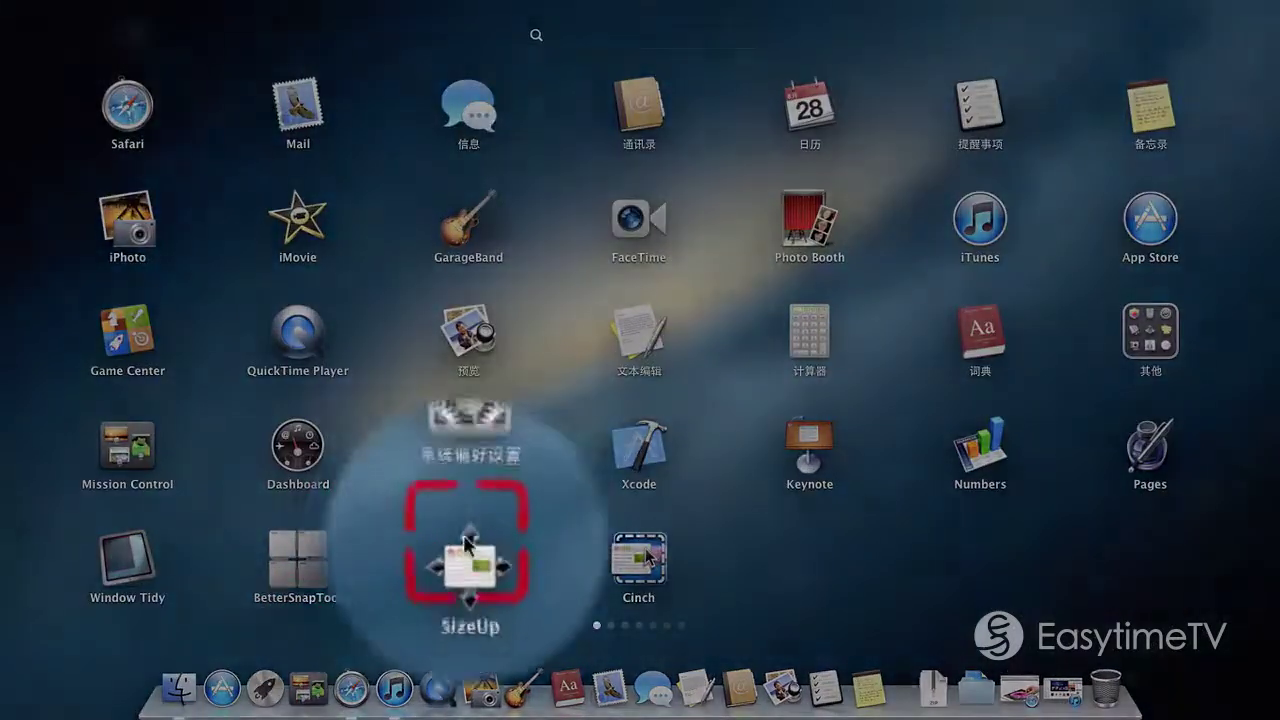
{"action": "left_click", "coordinate": [466, 522]}
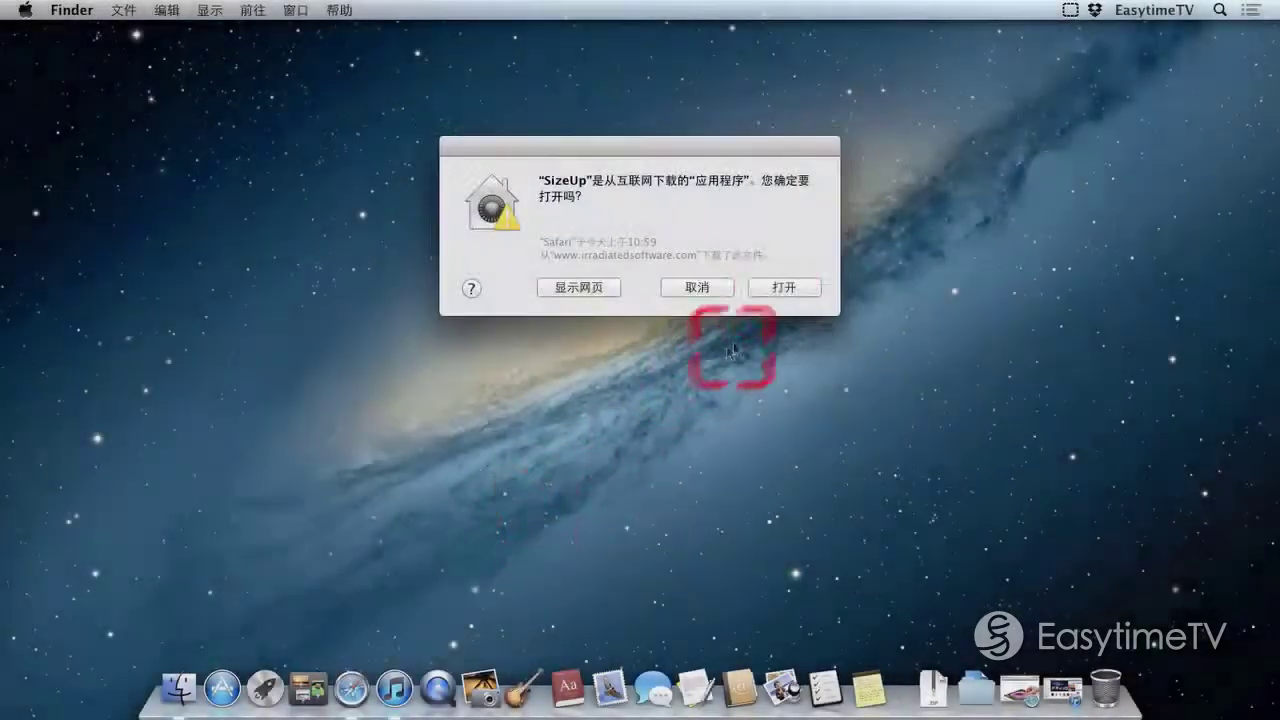
{"action": "left_click", "coordinate": [784, 288]}
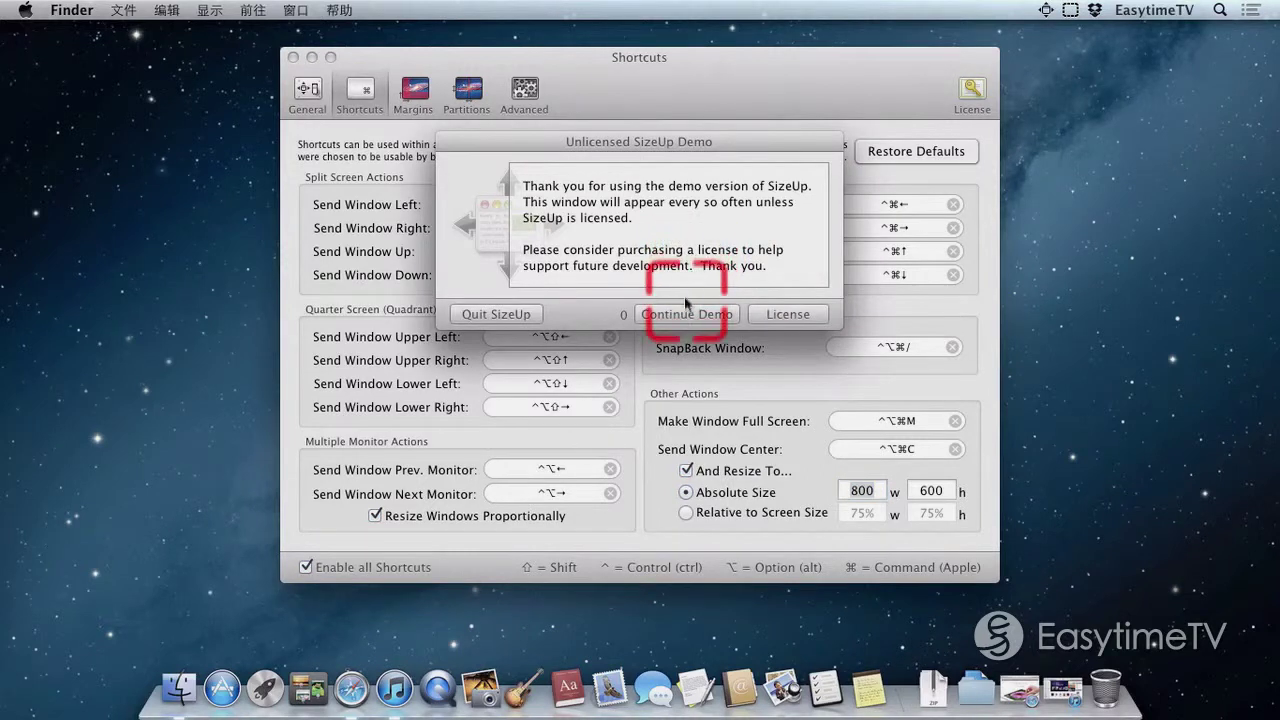
{"action": "left_click", "coordinate": [686, 314]}
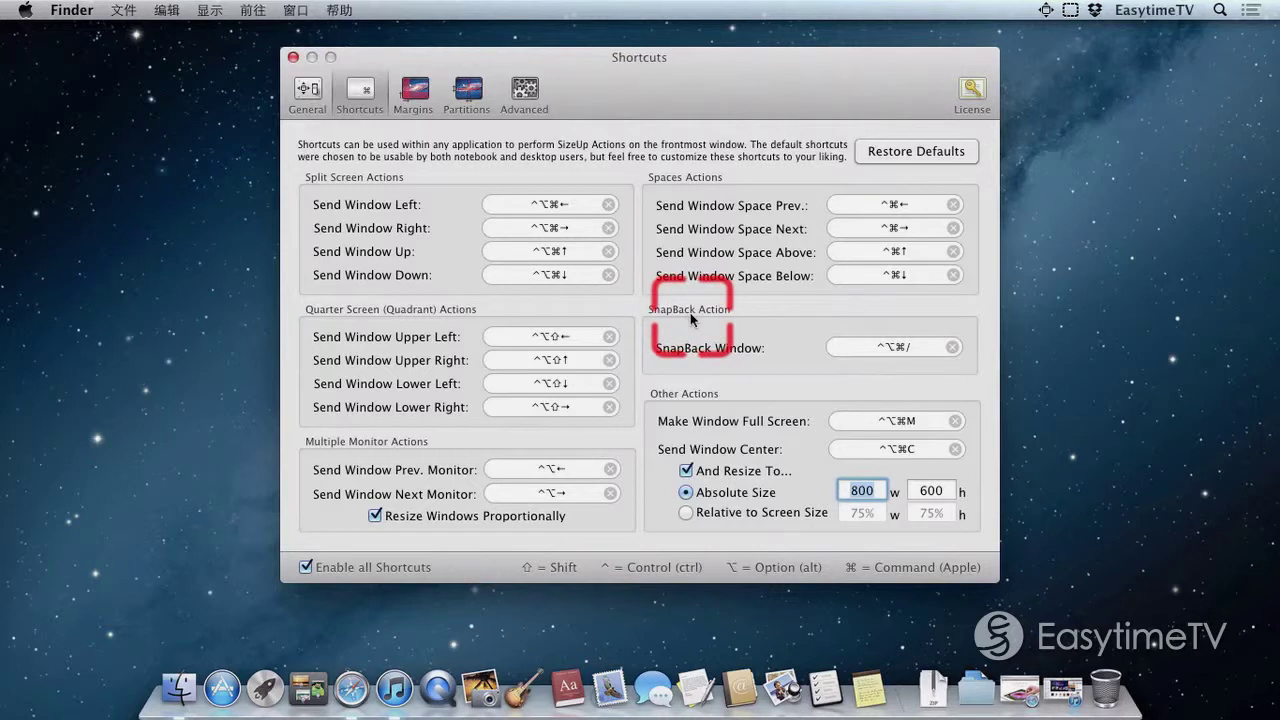
{"action": "left_click", "coordinate": [293, 58]}
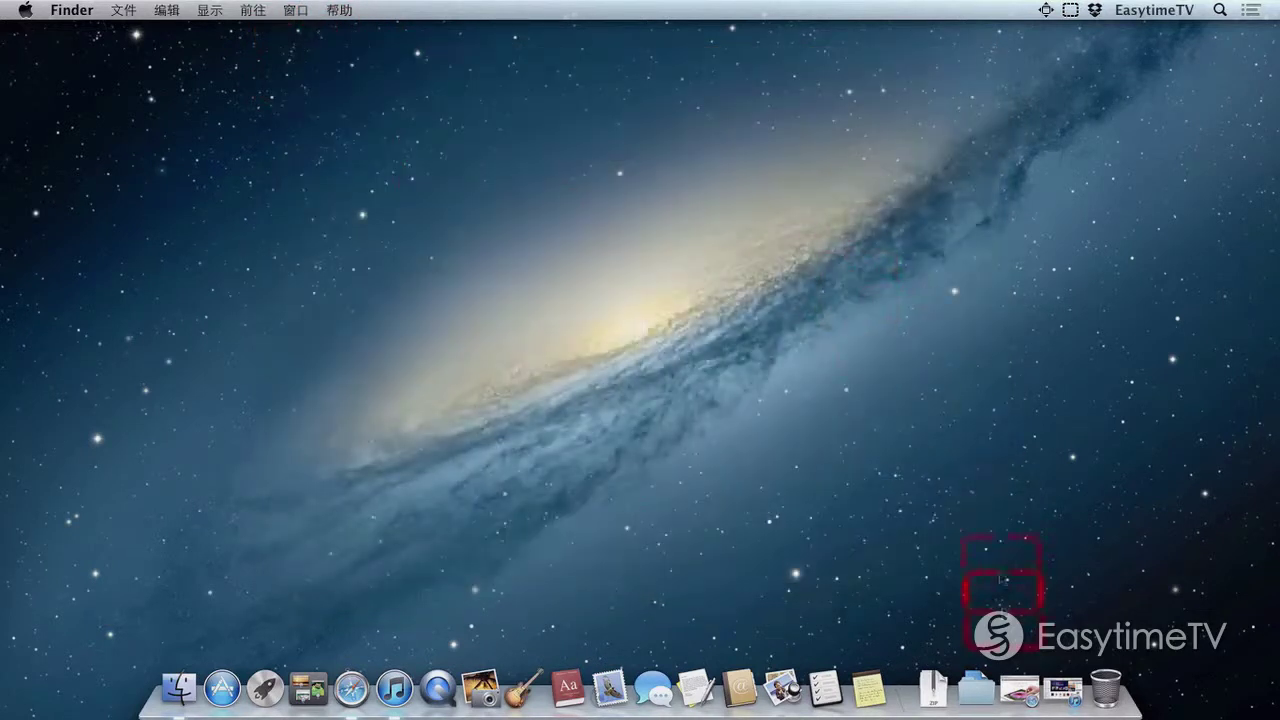
- Restore the Safari window and send it with SizeUp to the upper, lower, left and right halves, full screen and center
{"action": "left_click", "coordinate": [1018, 686]}
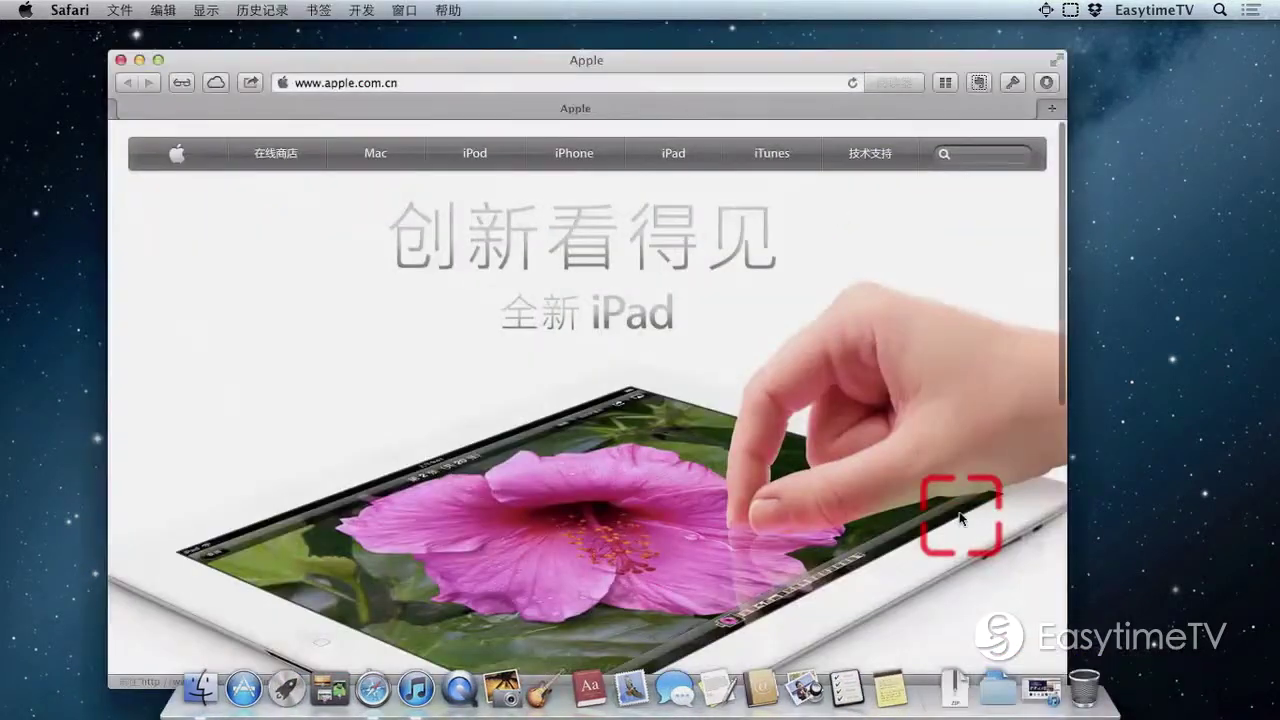
{"action": "key", "text": "ctrl+alt+super"}
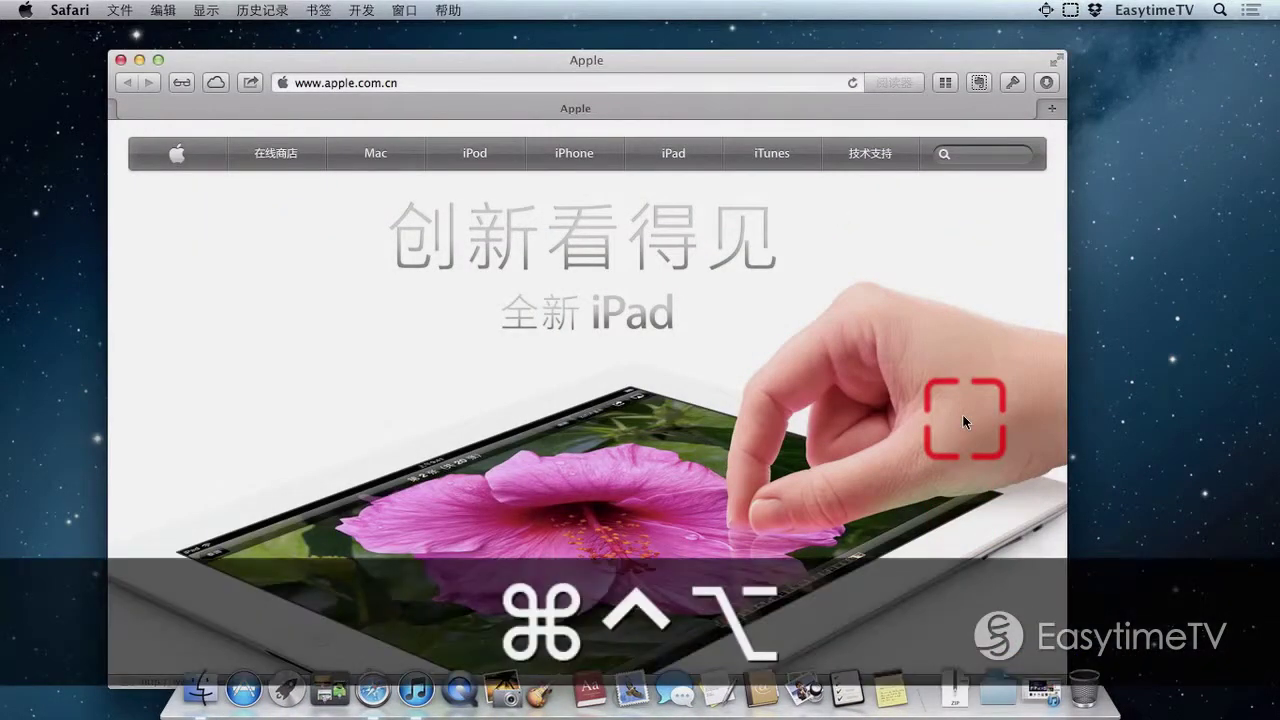
{"action": "key", "text": "ctrl+alt+super+Up"}
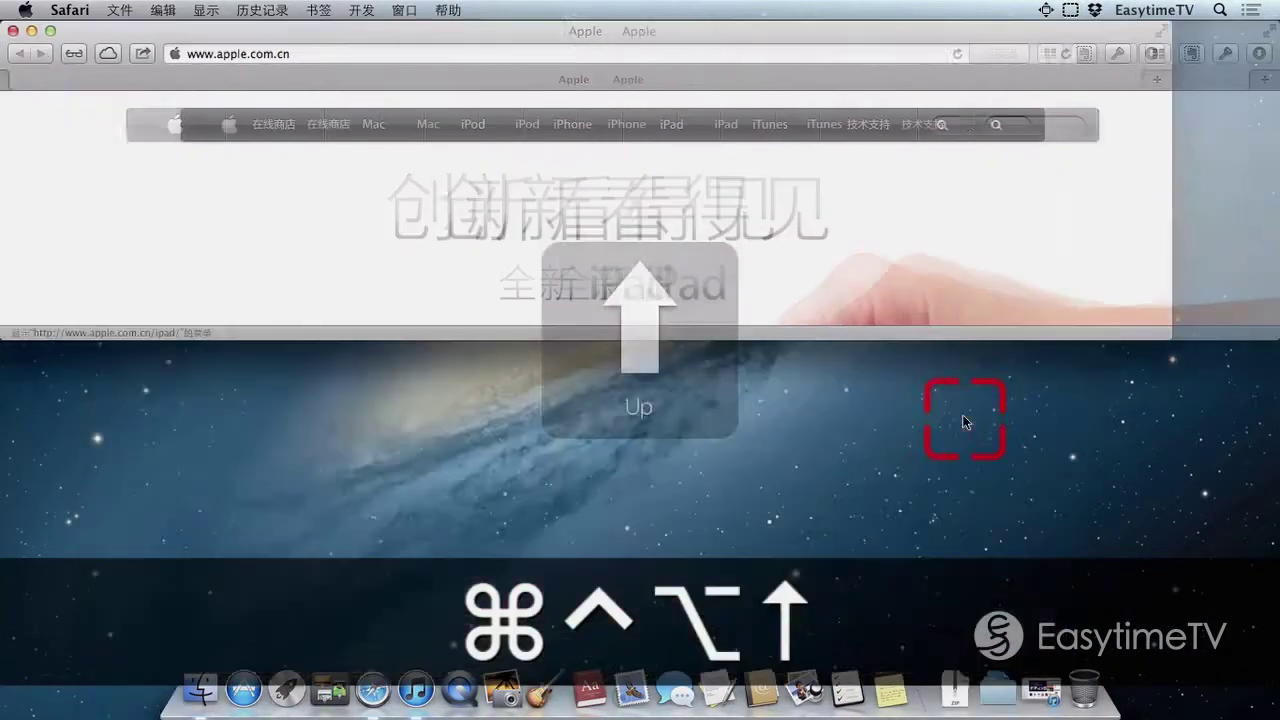
{"action": "key", "text": "ctrl+alt+super+Down"}
{"action": "key", "text": "ctrl+alt+super+Left"}
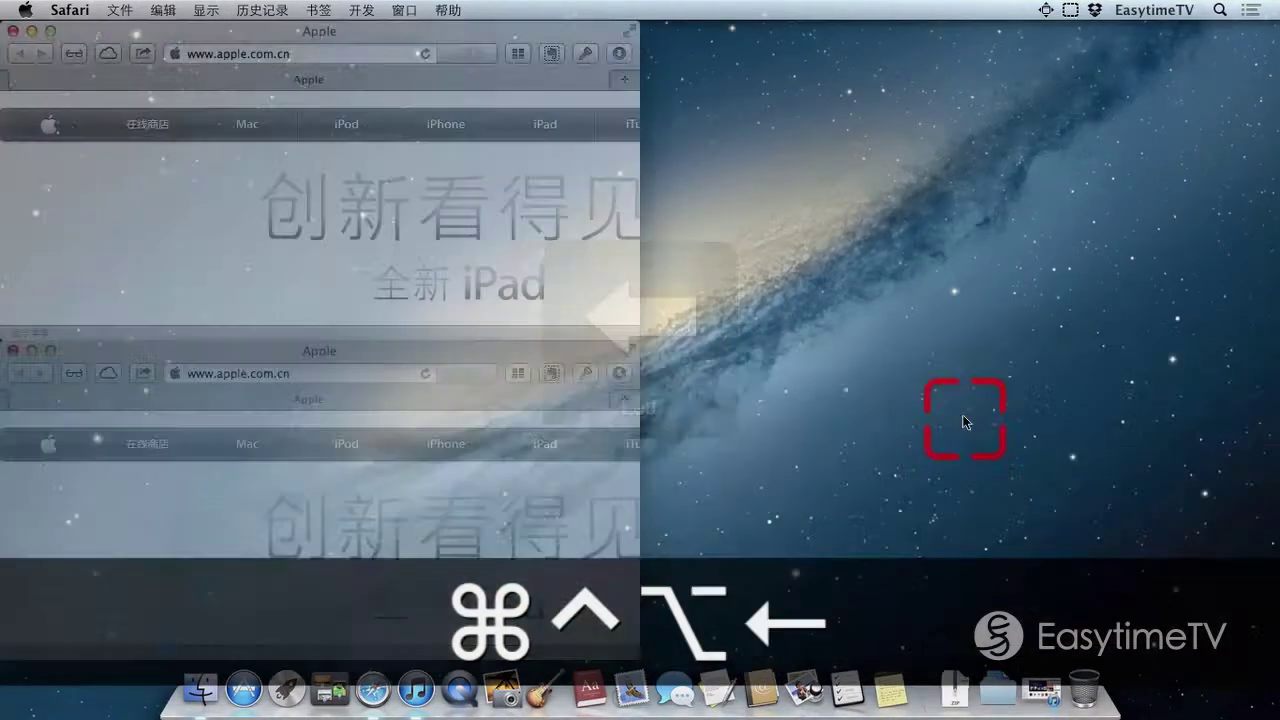
{"action": "key", "text": "ctrl+alt+super+Right"}
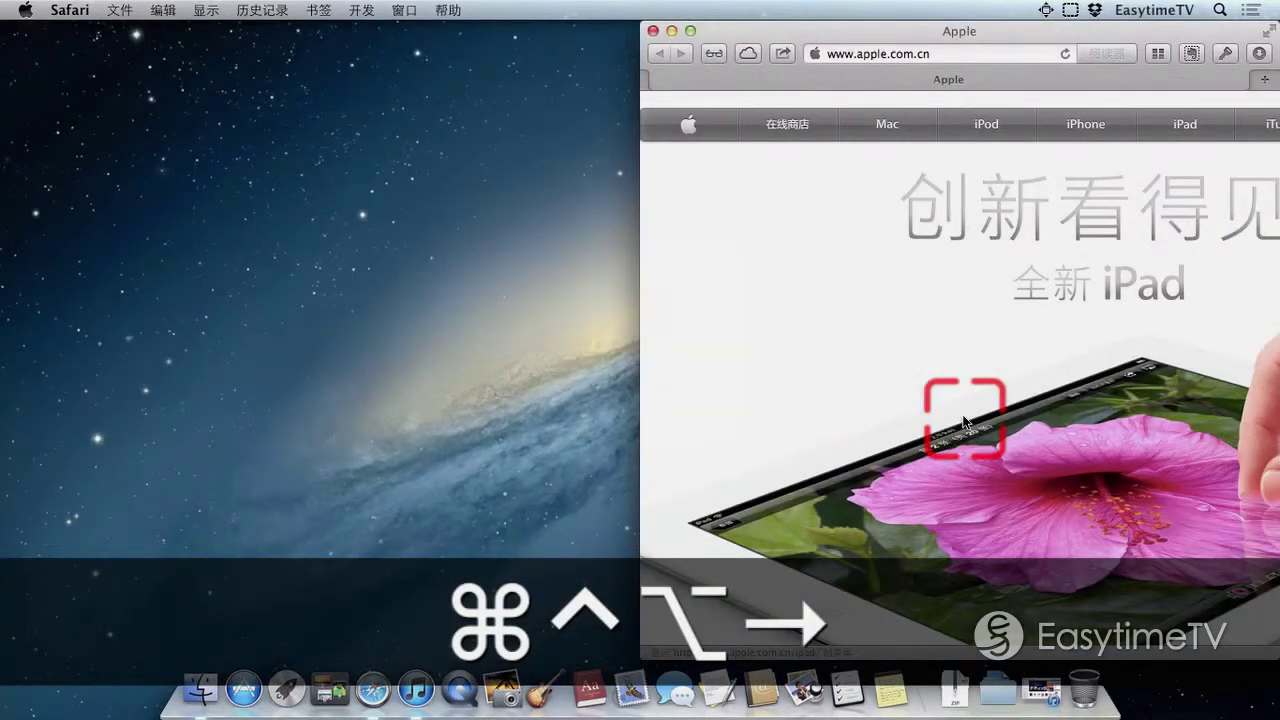
{"action": "key", "text": "ctrl+alt+super+m"}
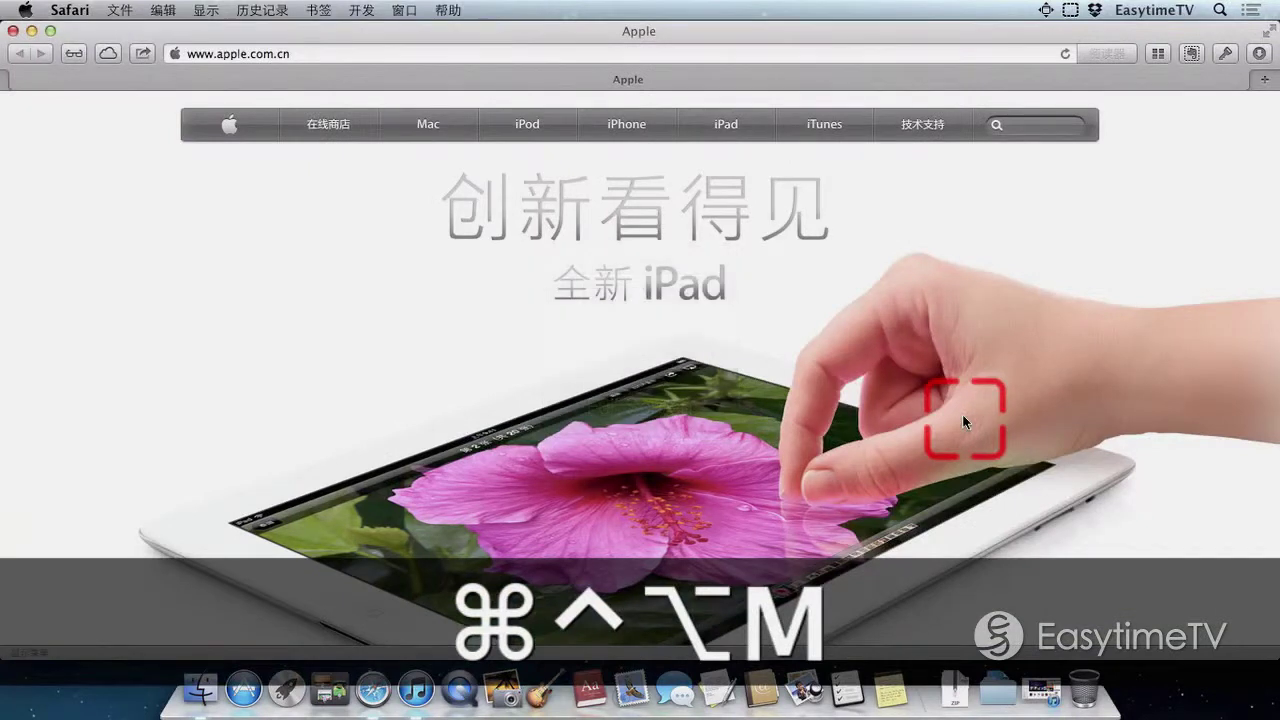
{"action": "key", "text": "ctrl+alt+super+c"}
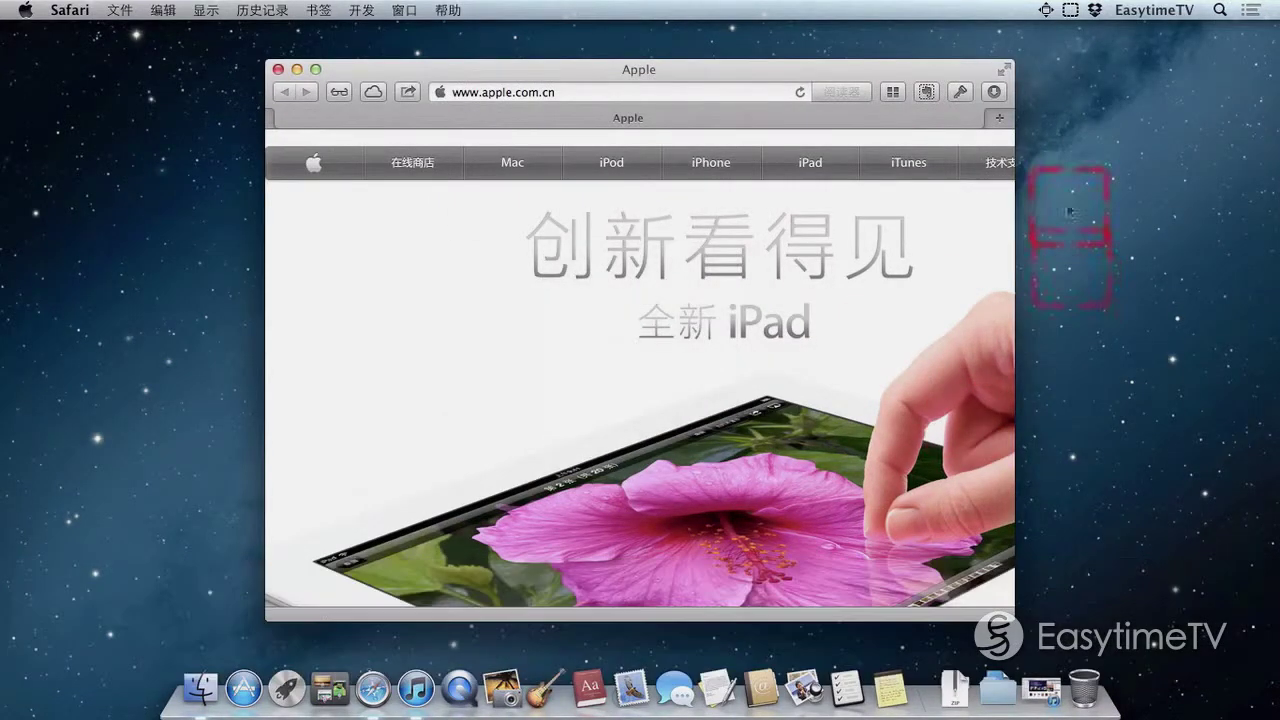
- Apply SizeUp's Left, Upper Left, Full Screen and Center commands to the Safari window in turn
{"action": "left_click", "coordinate": [1045, 10]}
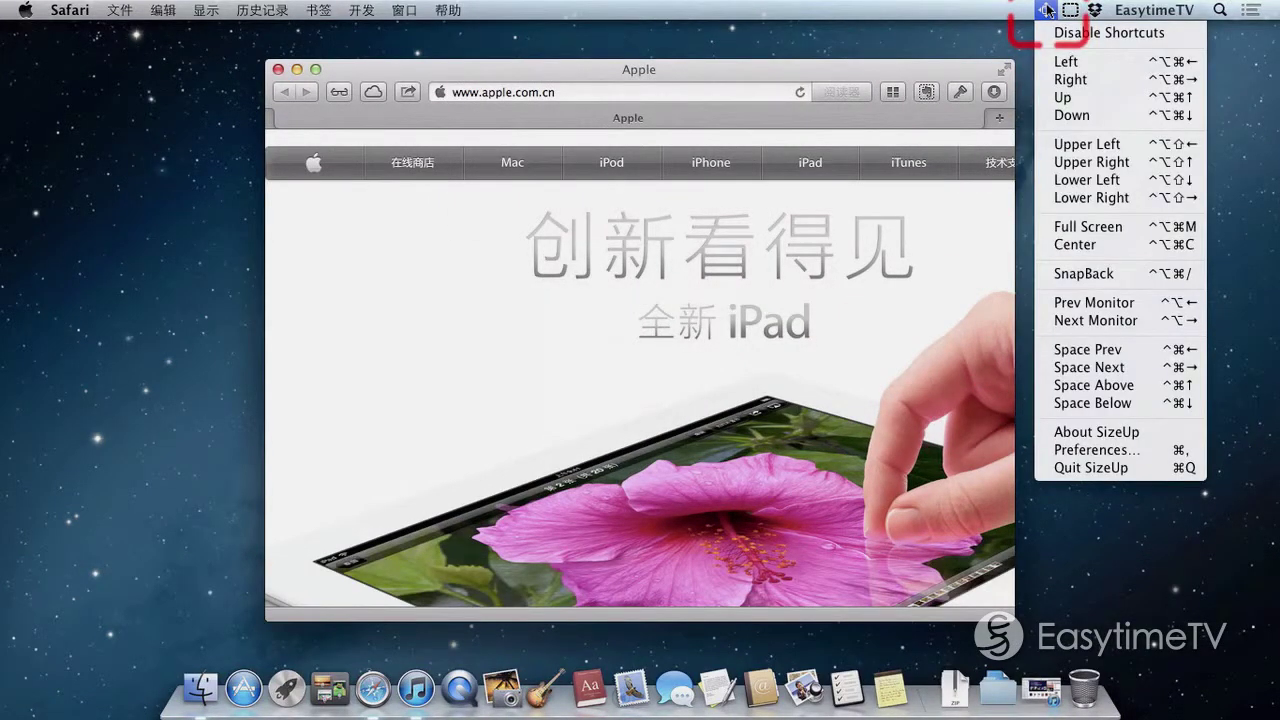
{"action": "left_click", "coordinate": [1056, 61]}
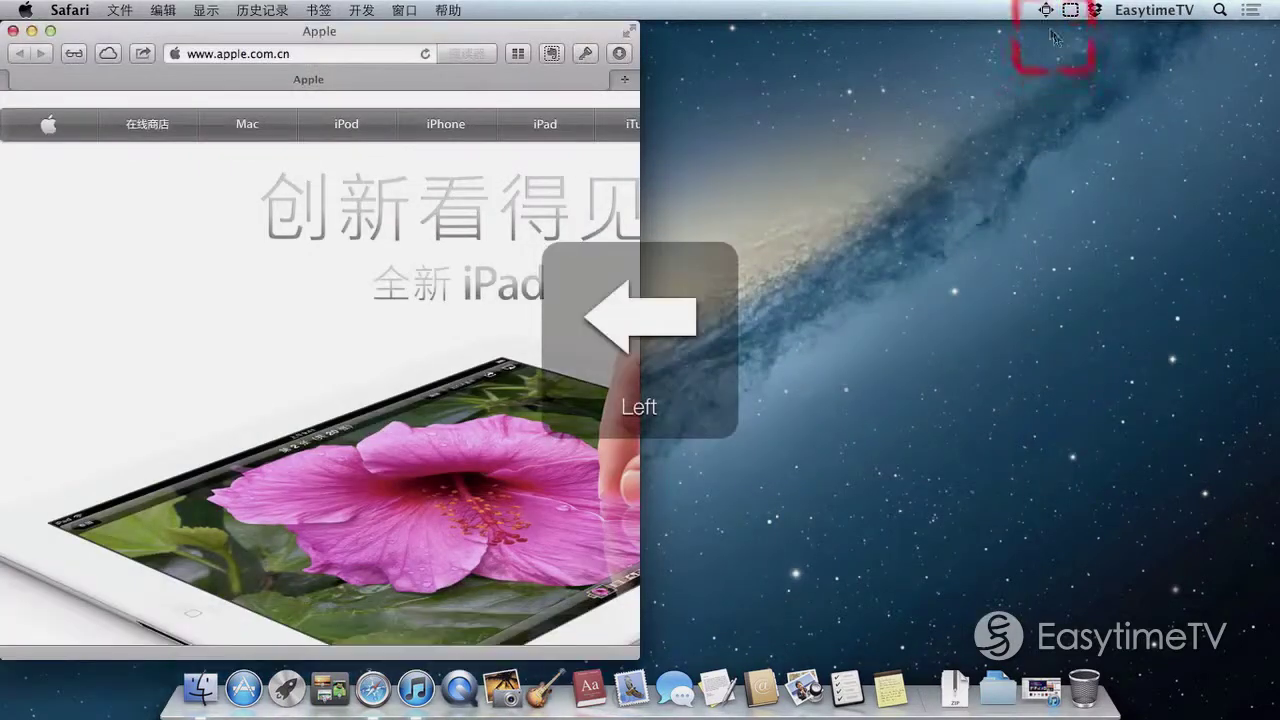
{"action": "left_click", "coordinate": [1045, 10]}
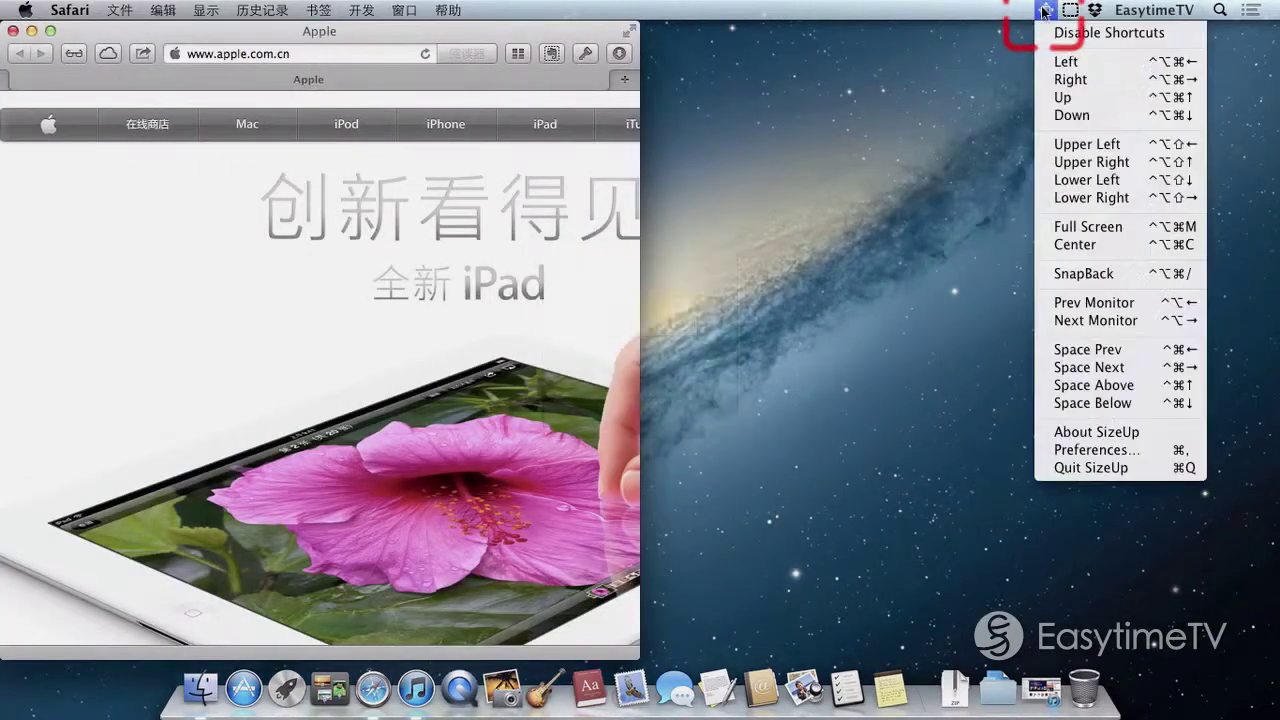
{"action": "left_click", "coordinate": [1072, 148]}
{"action": "left_click", "coordinate": [1045, 10]}
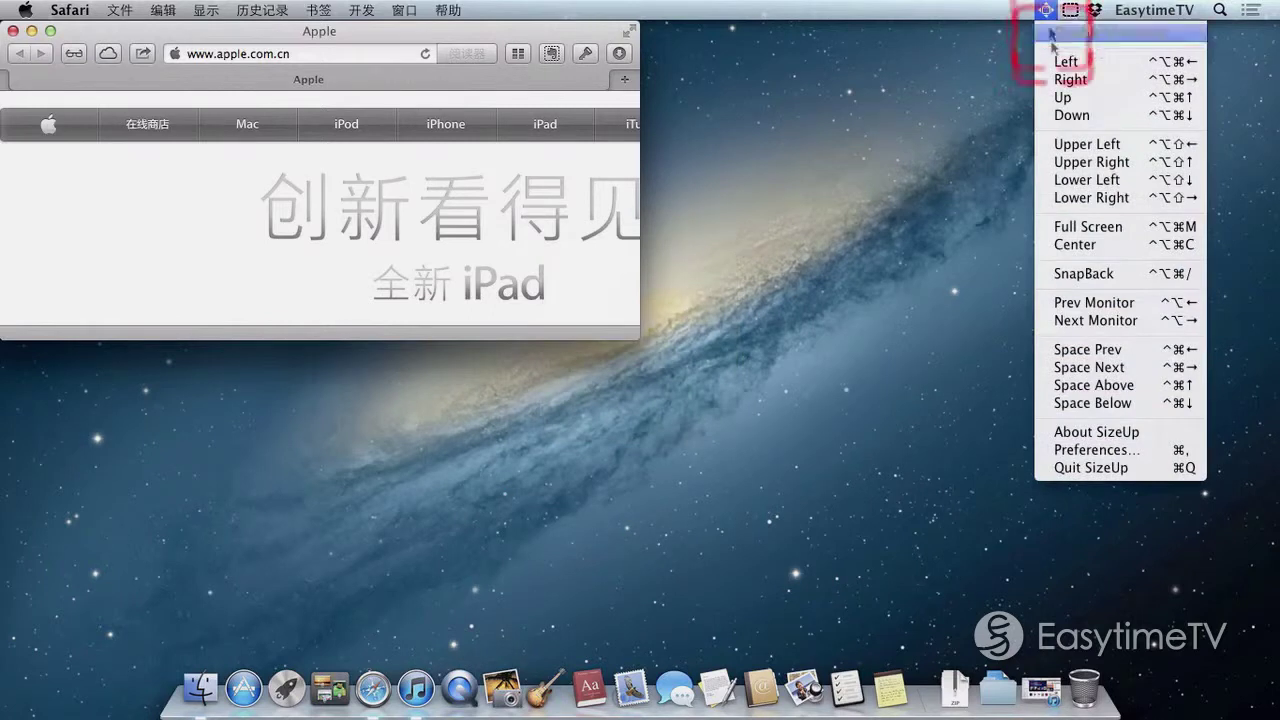
{"action": "left_click", "coordinate": [1060, 227]}
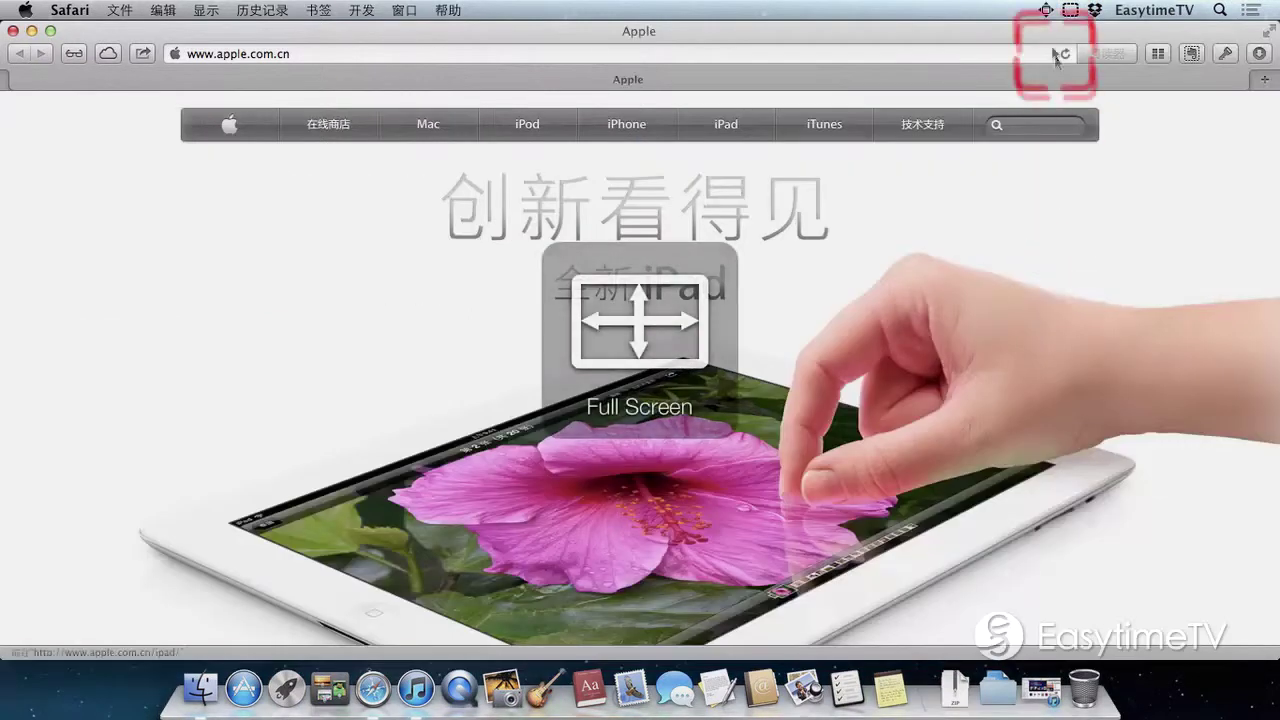
{"action": "left_click", "coordinate": [1045, 10]}
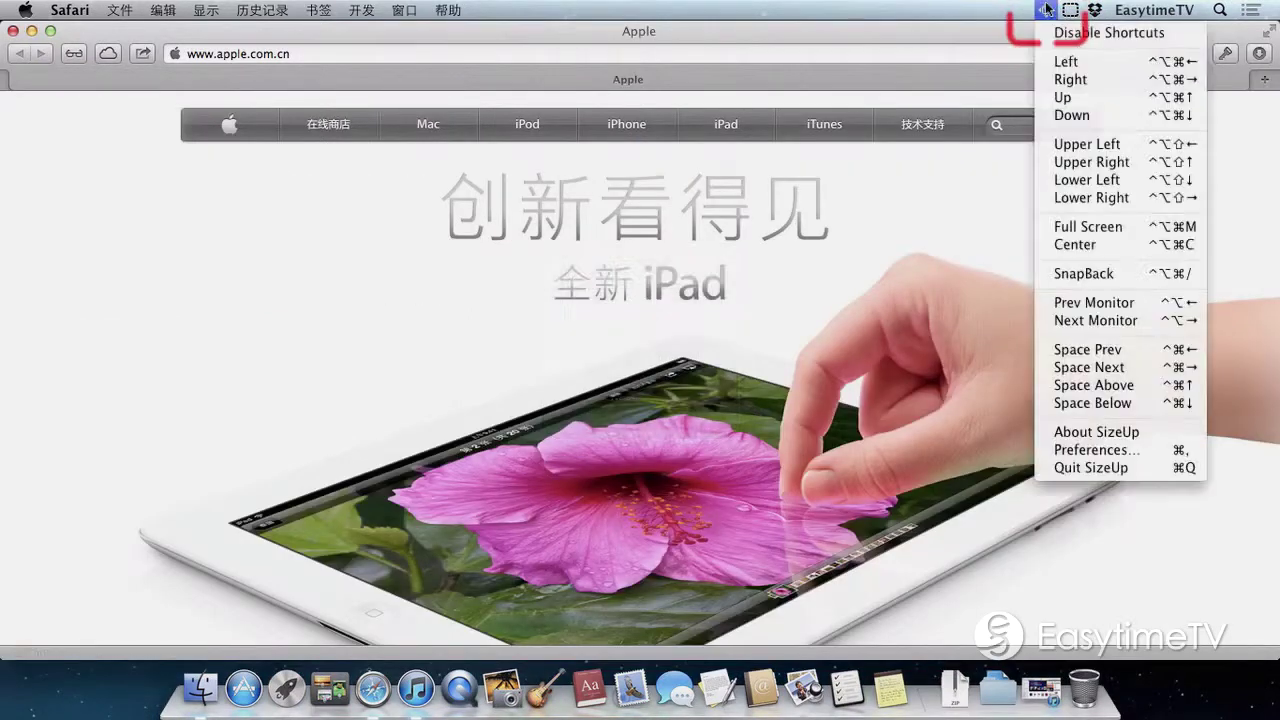
{"action": "left_click", "coordinate": [1072, 242]}
- Close the Safari window and open Launchpad
{"action": "left_click", "coordinate": [278, 69]}
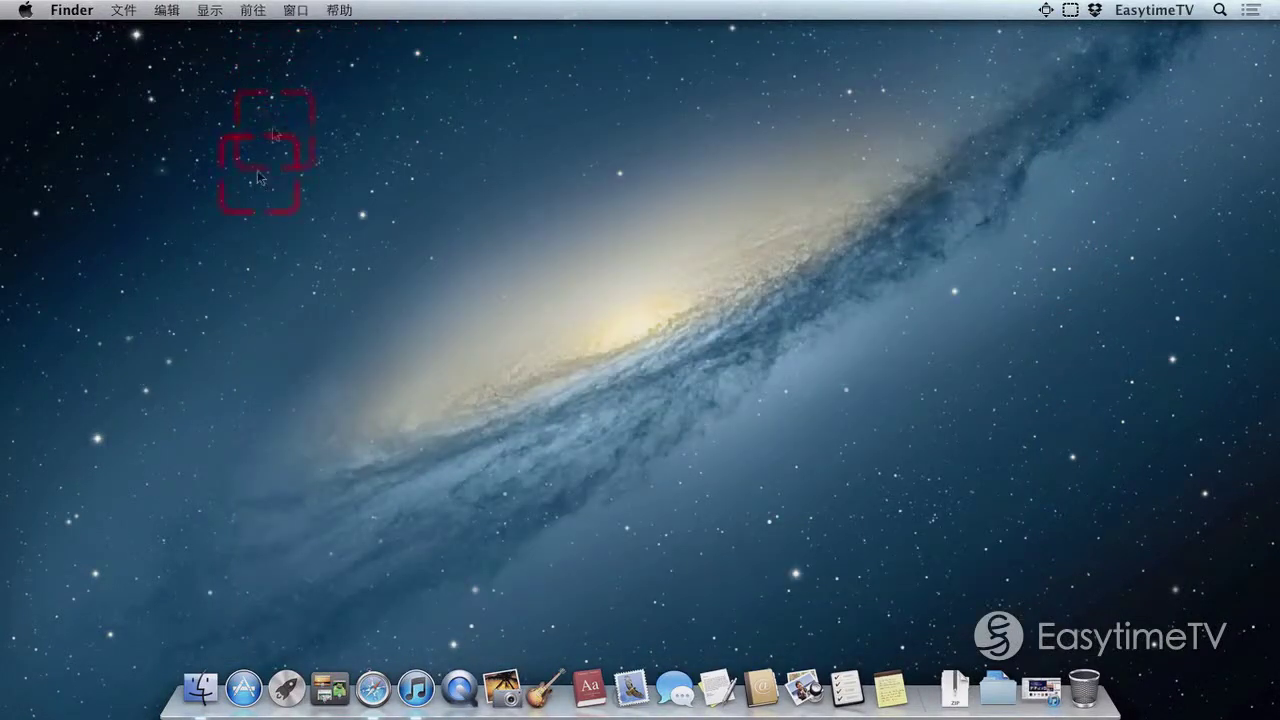
{"action": "left_click", "coordinate": [287, 682]}
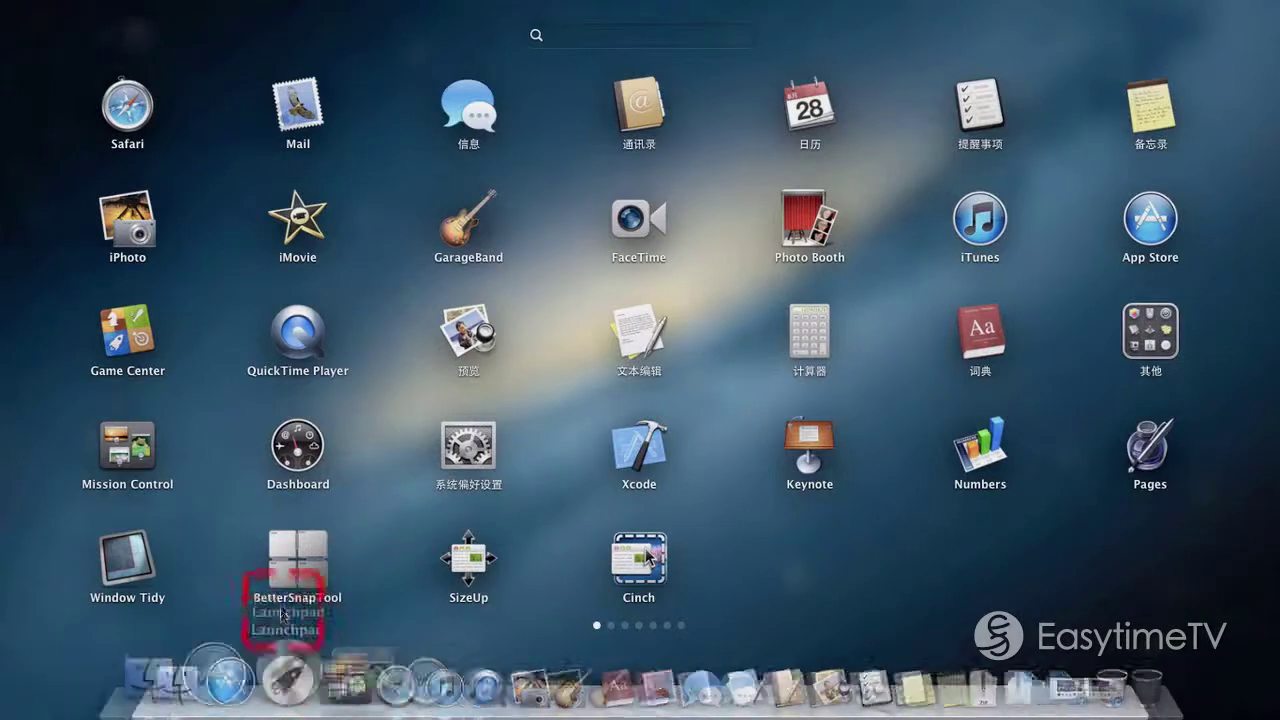